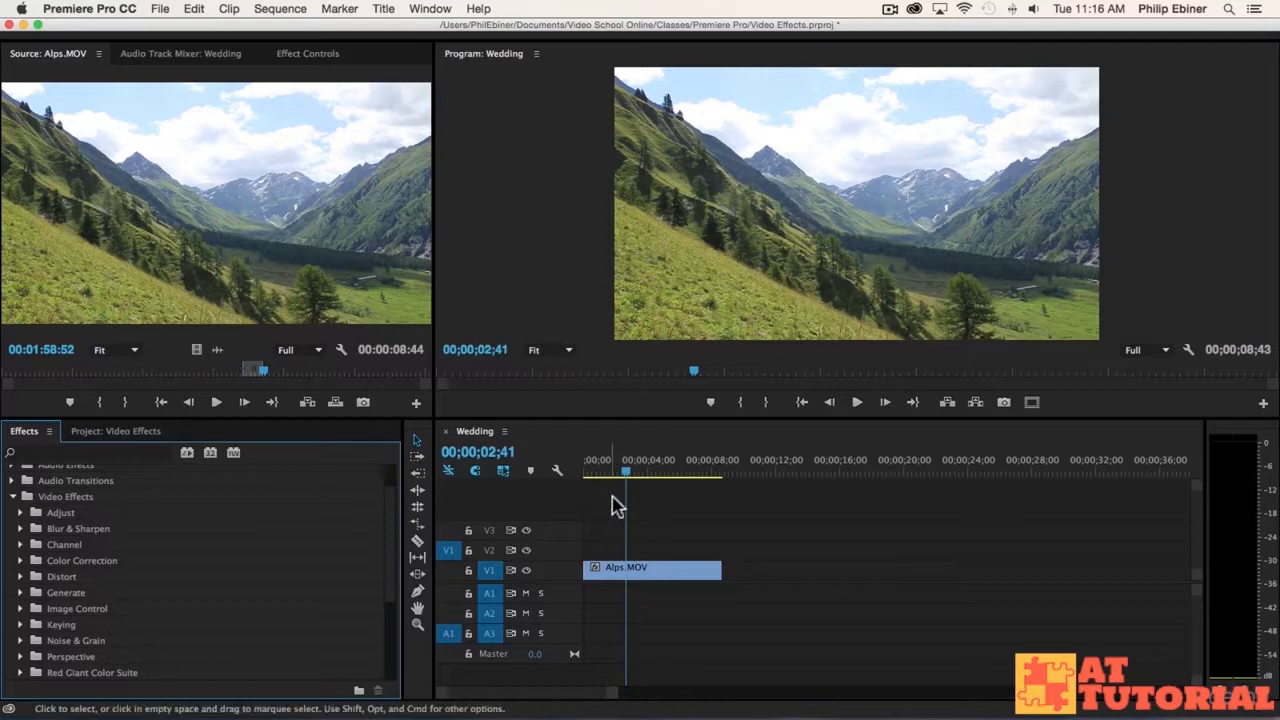
Step: Play the Alps.MOV clip from the start of the Wedding sequence to review the unedited footage
left_click(600, 463)
key("space")
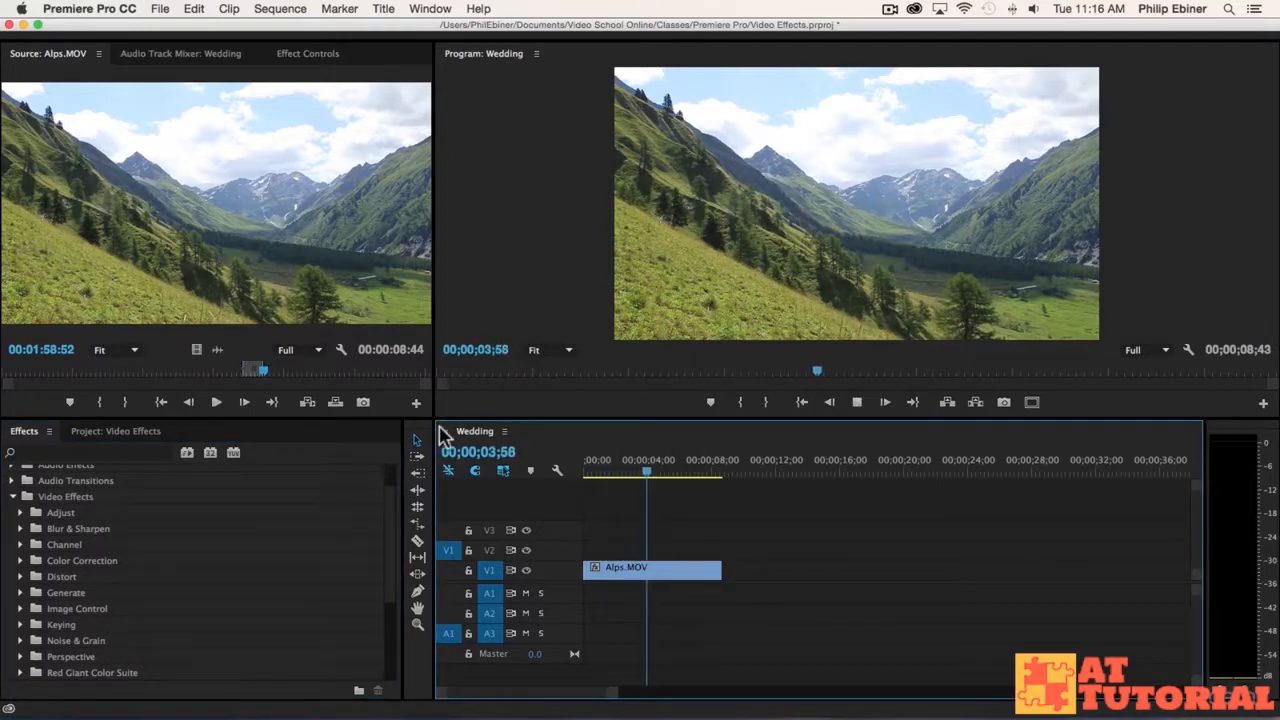
left_click(620, 470)
left_click_drag(620, 469, 616, 469)
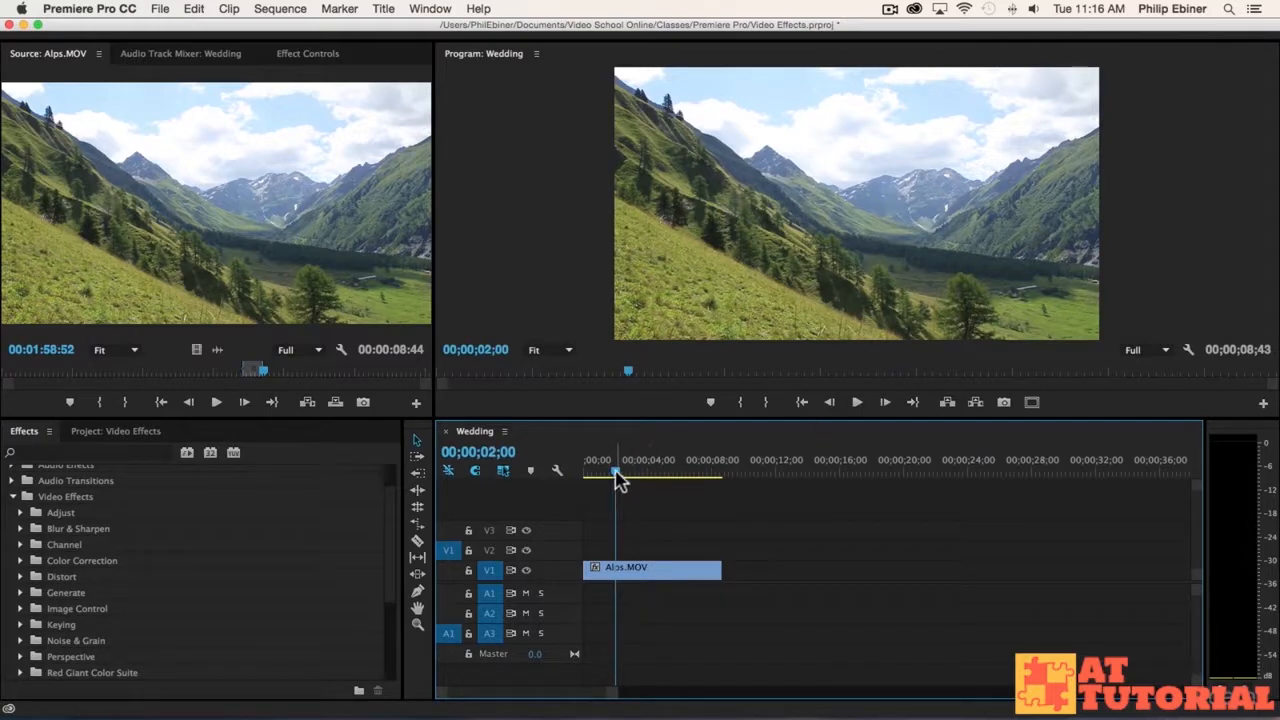
left_click_drag(616, 472, 557, 477)
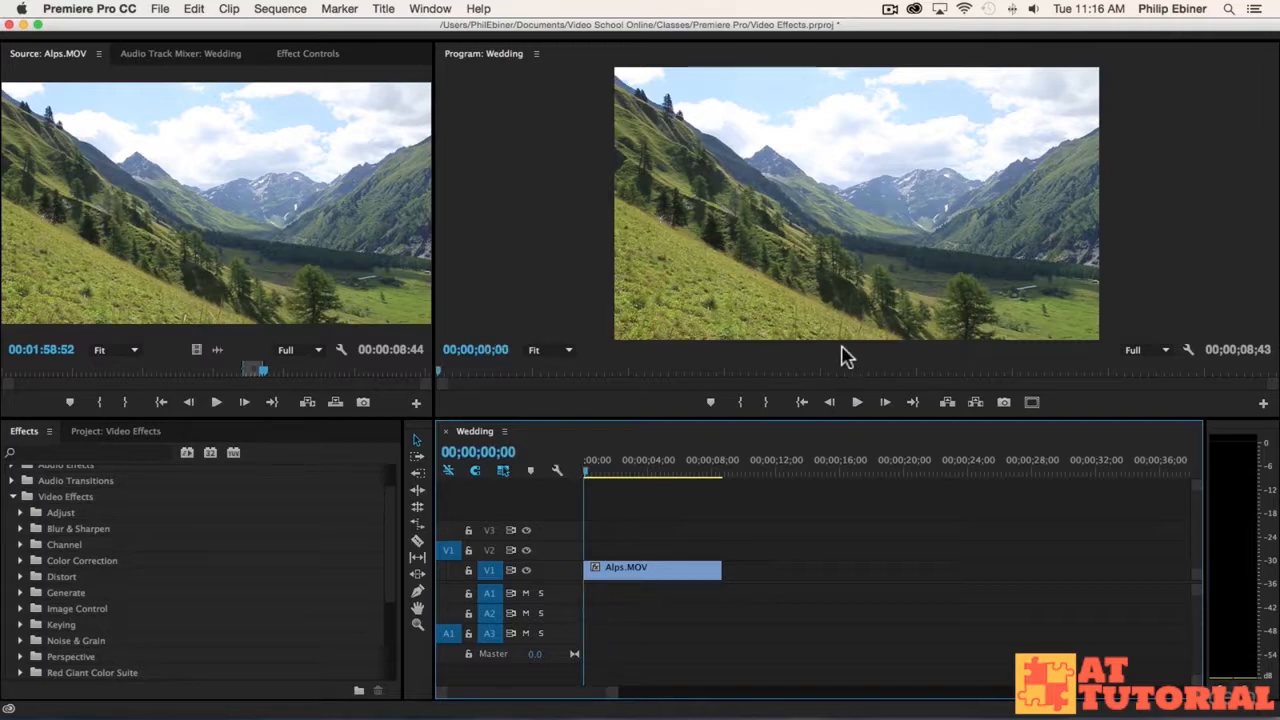
key("space")
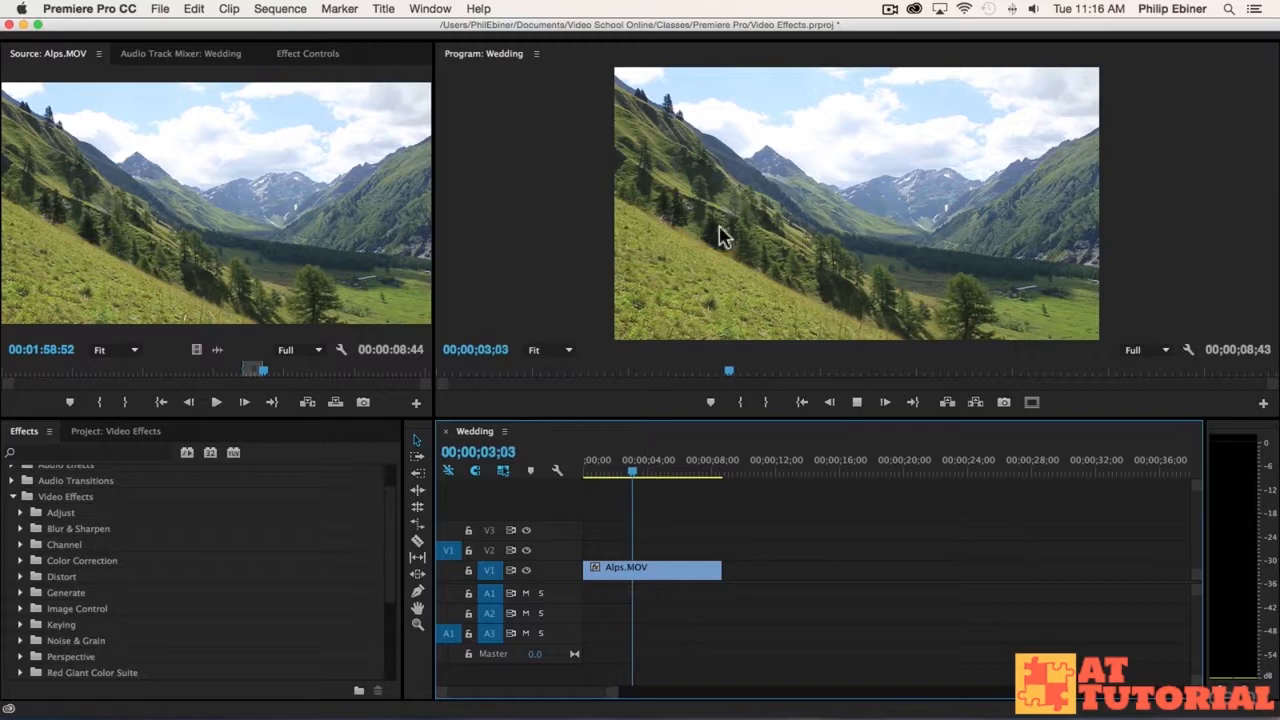
mouse_move(654, 477)
left_mouse_down()
mouse_move(684, 478)
mouse_move(672, 477)
left_mouse_up()
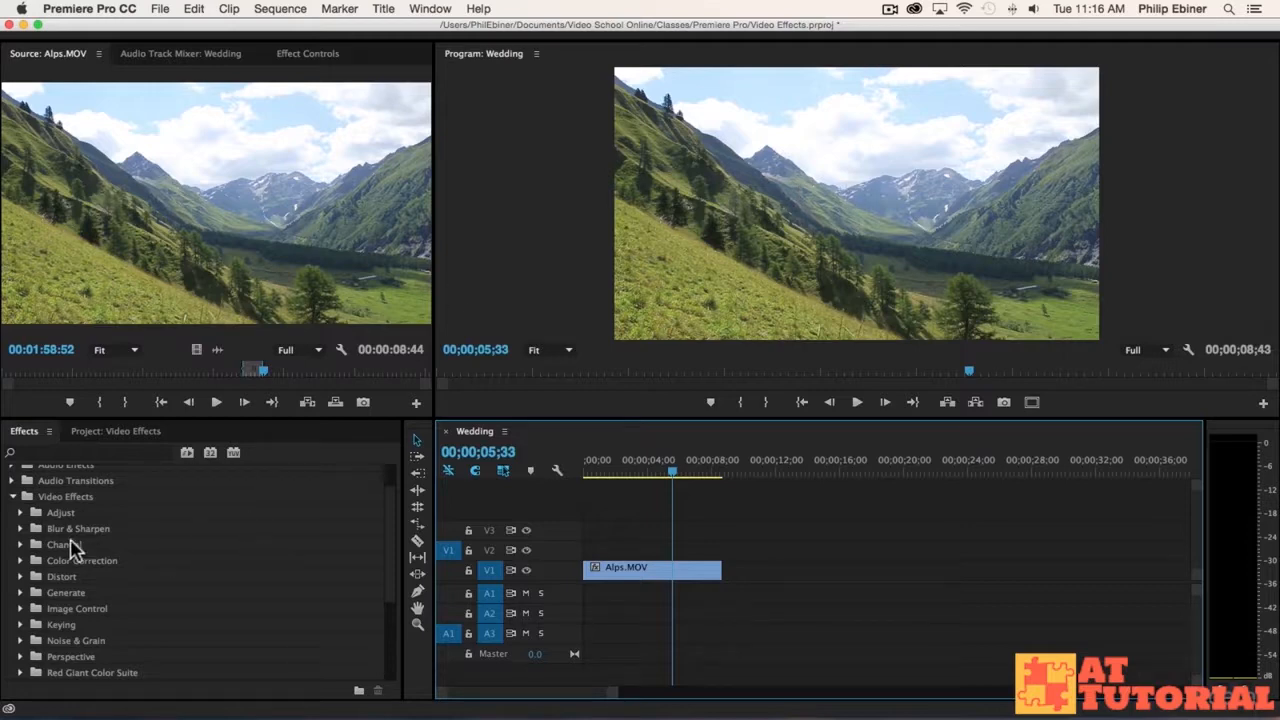
Step: Apply the Gaussian Blur video effect to the Alps.MOV clip and display the clip's effect settings
left_click(20, 529)
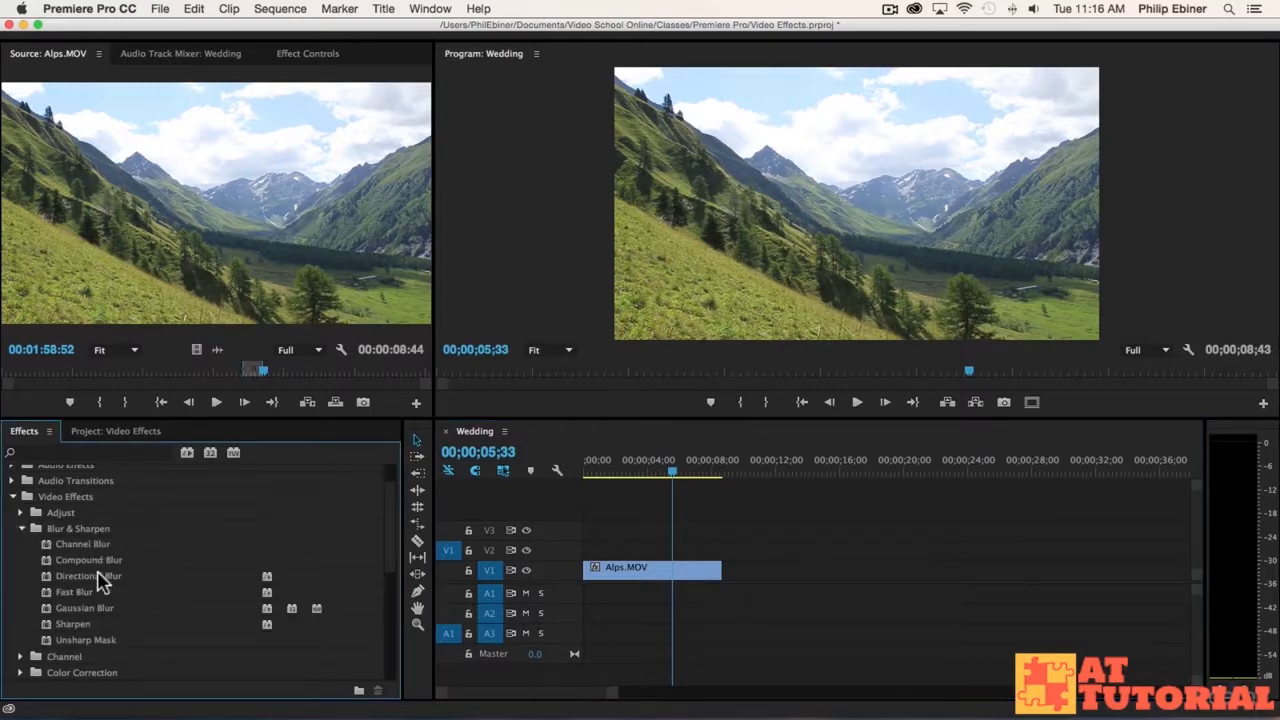
left_click_drag(82, 608, 642, 576)
left_click(644, 468)
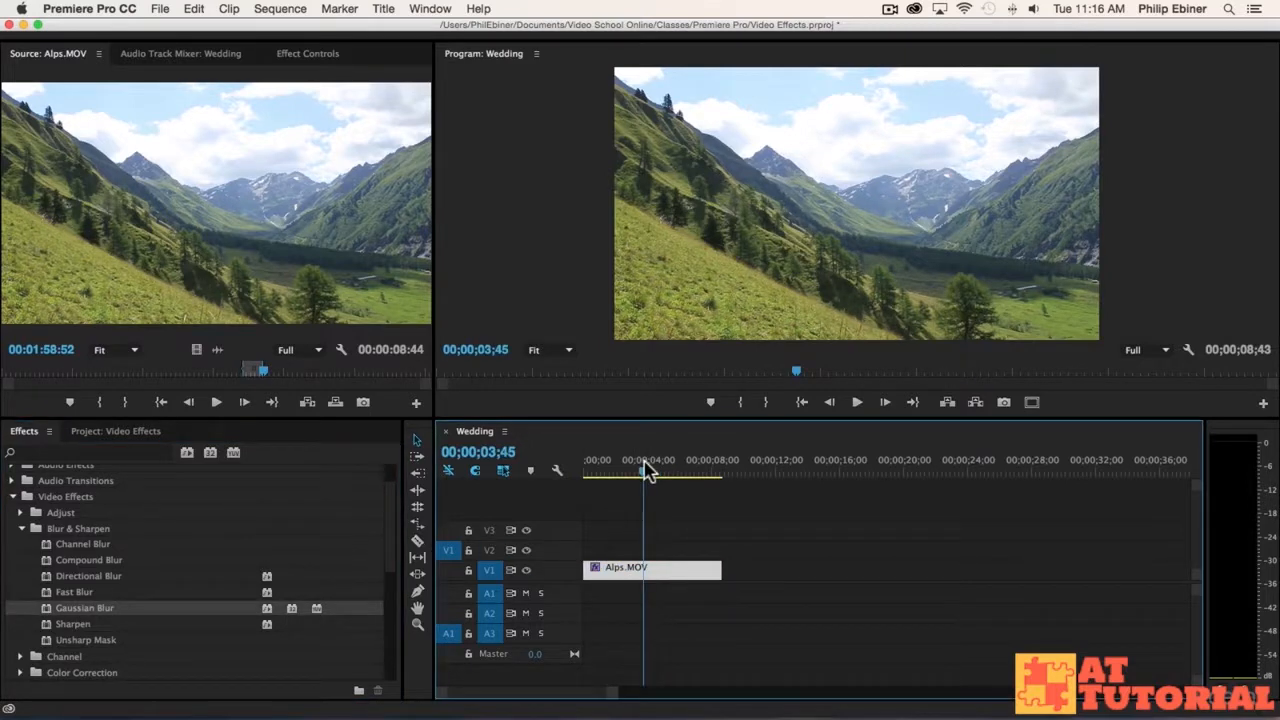
left_click(302, 54)
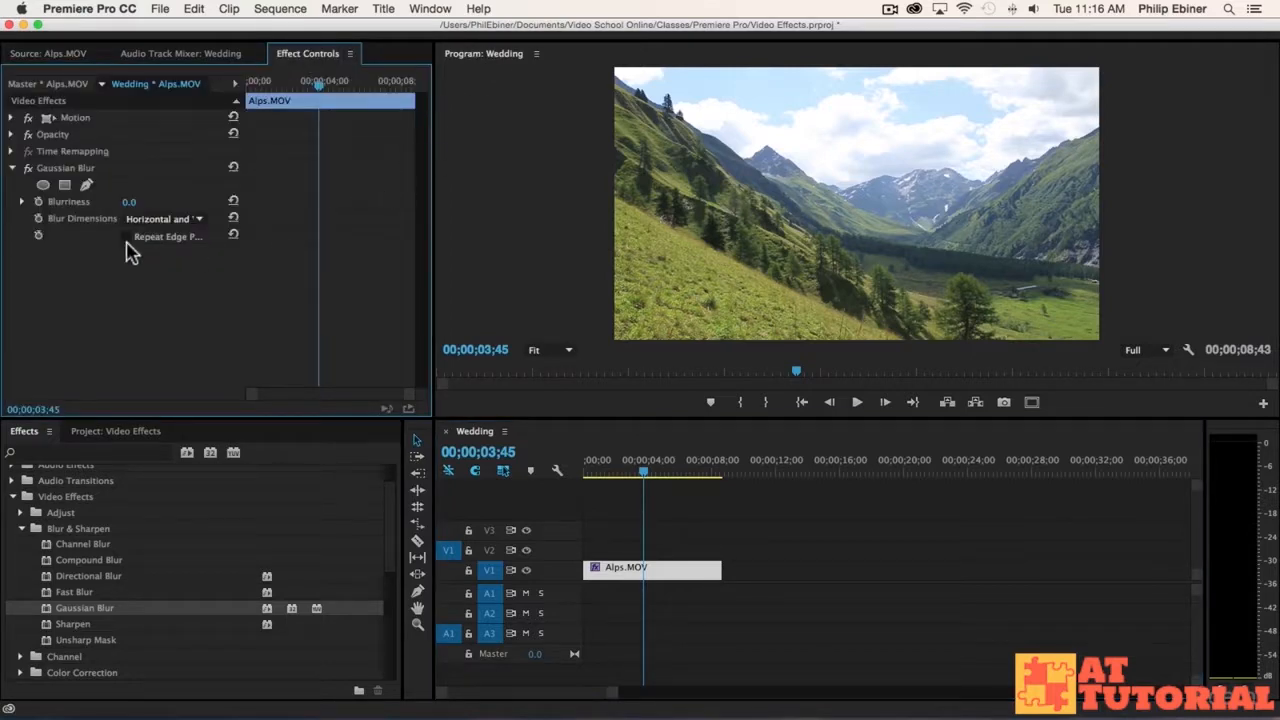
Step: Keyframe the Gaussian Blur's Blurriness from 0.0 at 00;00;03;57 to 49.0 at 00;00;05;33
left_click_drag(312, 88, 250, 86)
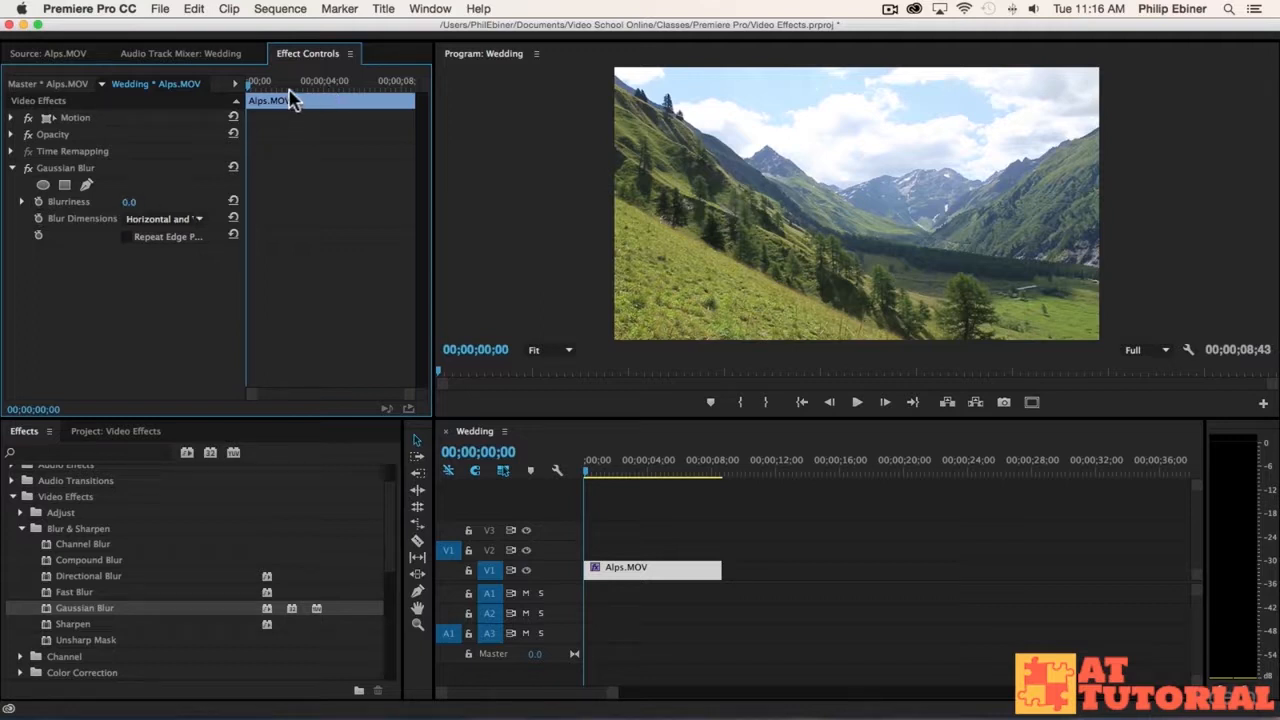
key("space")
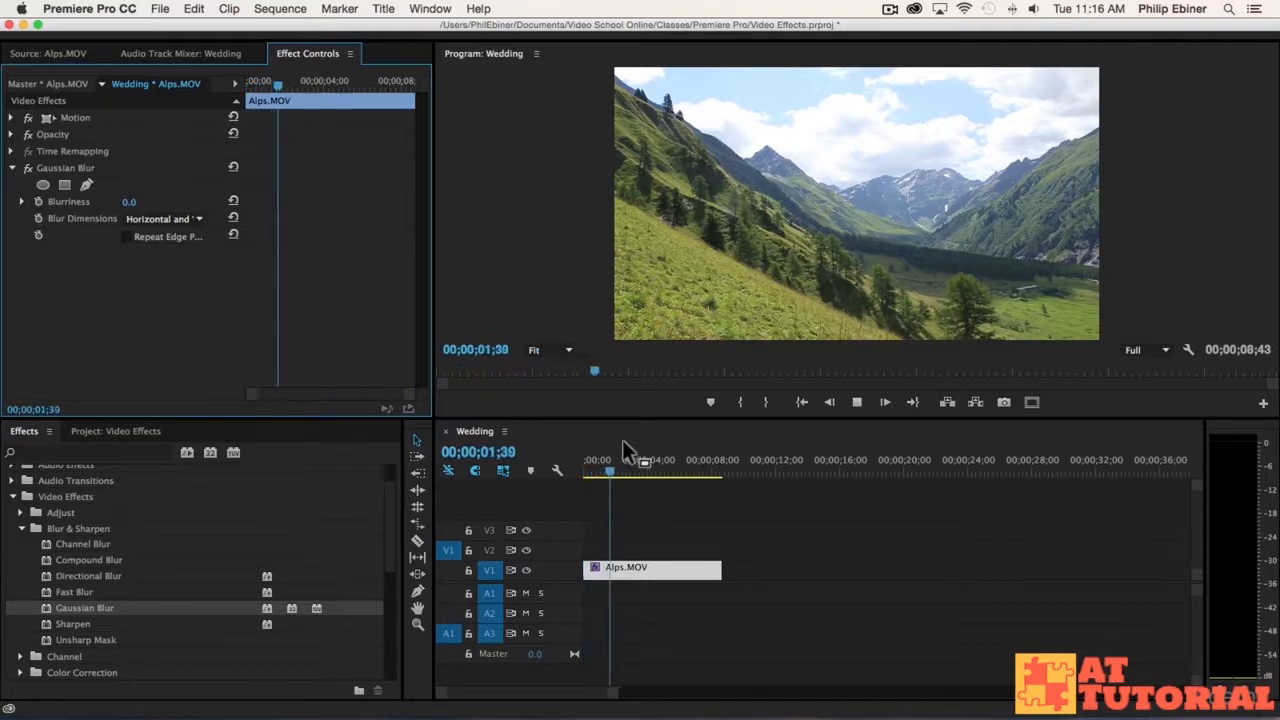
left_click(643, 468)
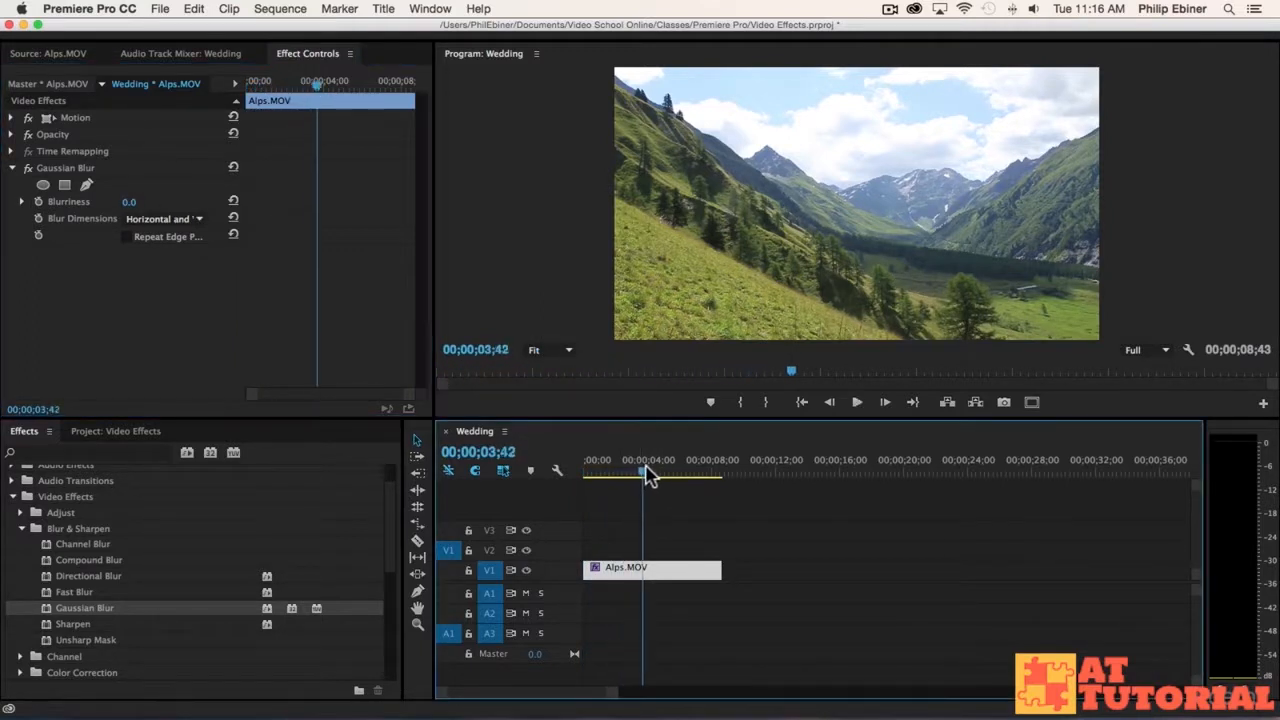
left_click_drag(644, 470, 650, 472)
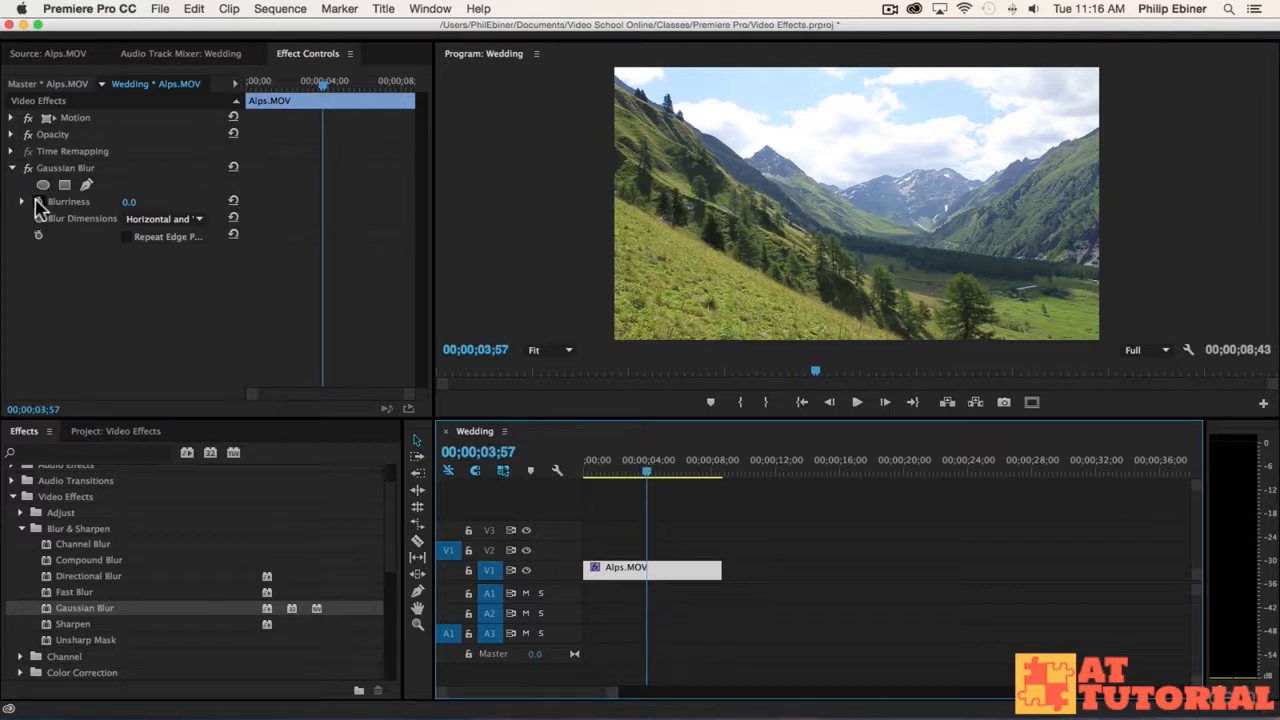
left_click(37, 203)
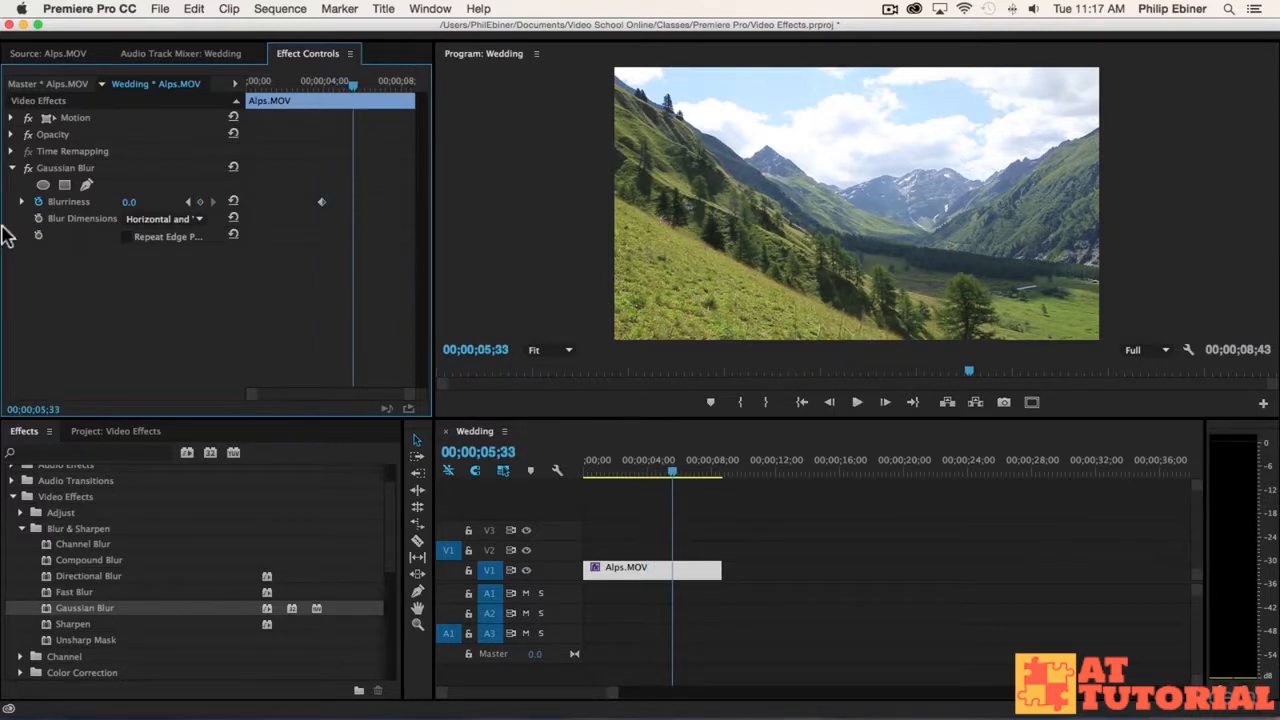
left_click_drag(132, 205, 171, 205)
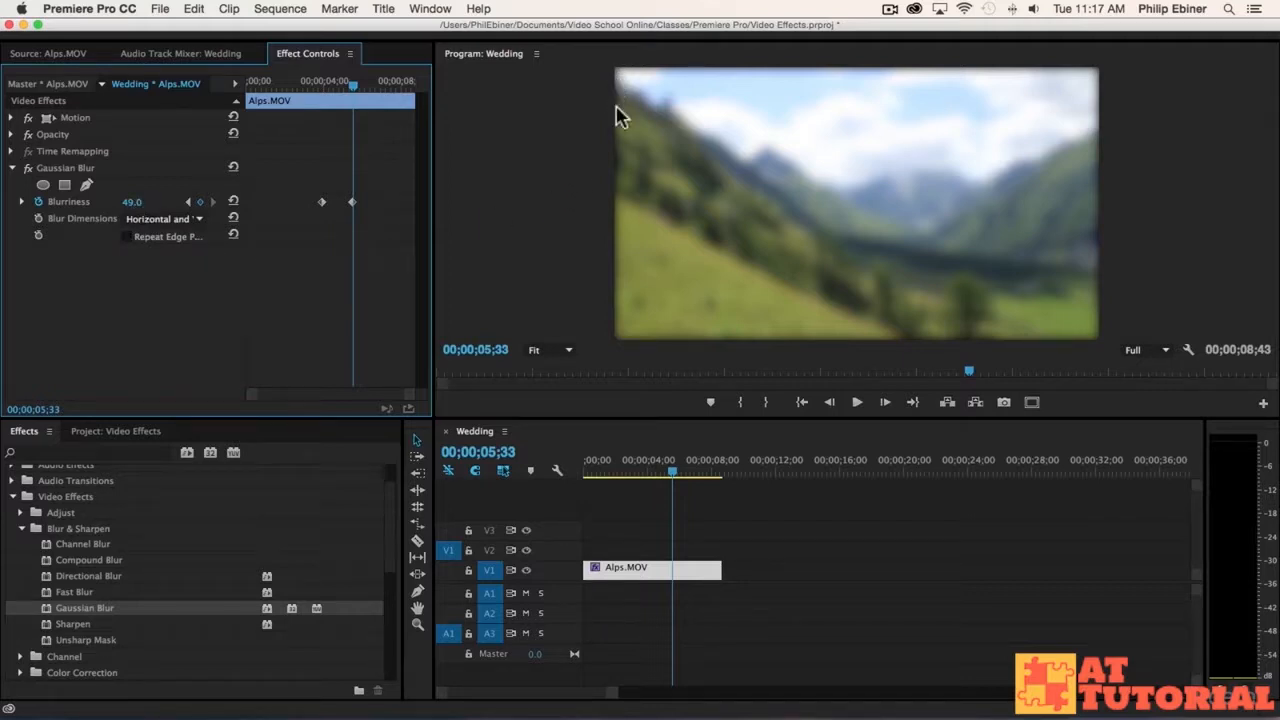
Step: Try a Blurriness of 142.0 at the 00;00;05;33 keyframe and undo the change
left_click_drag(131, 202, 225, 202)
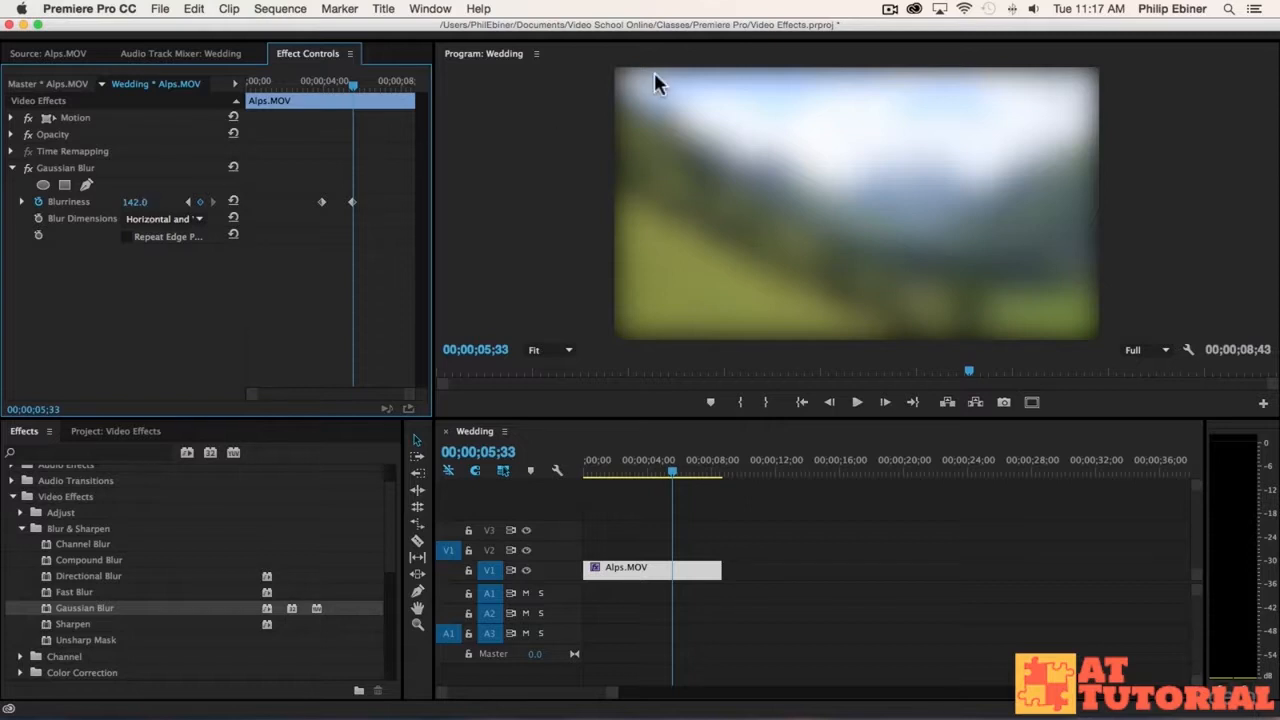
left_click(617, 224)
key("super+z")
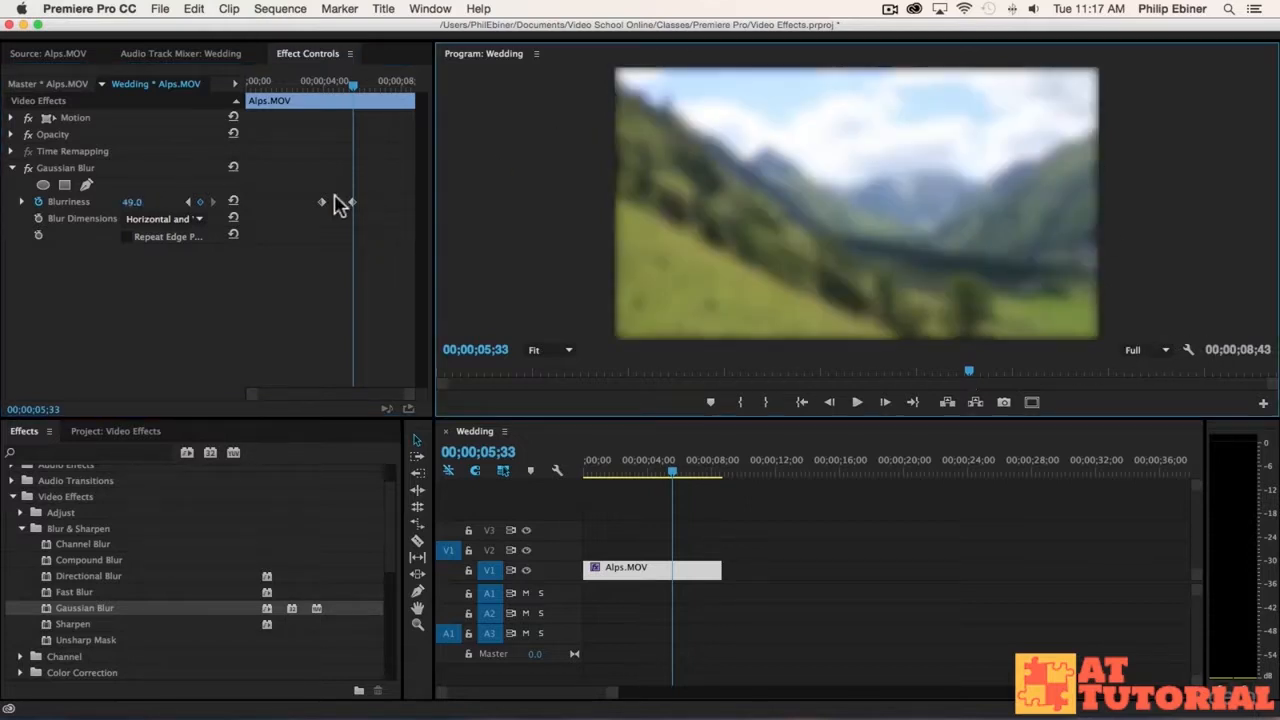
Step: Compare the blurred frame's borders with and without Repeat Edge Pixels, leaving the option enabled
left_click(126, 237)
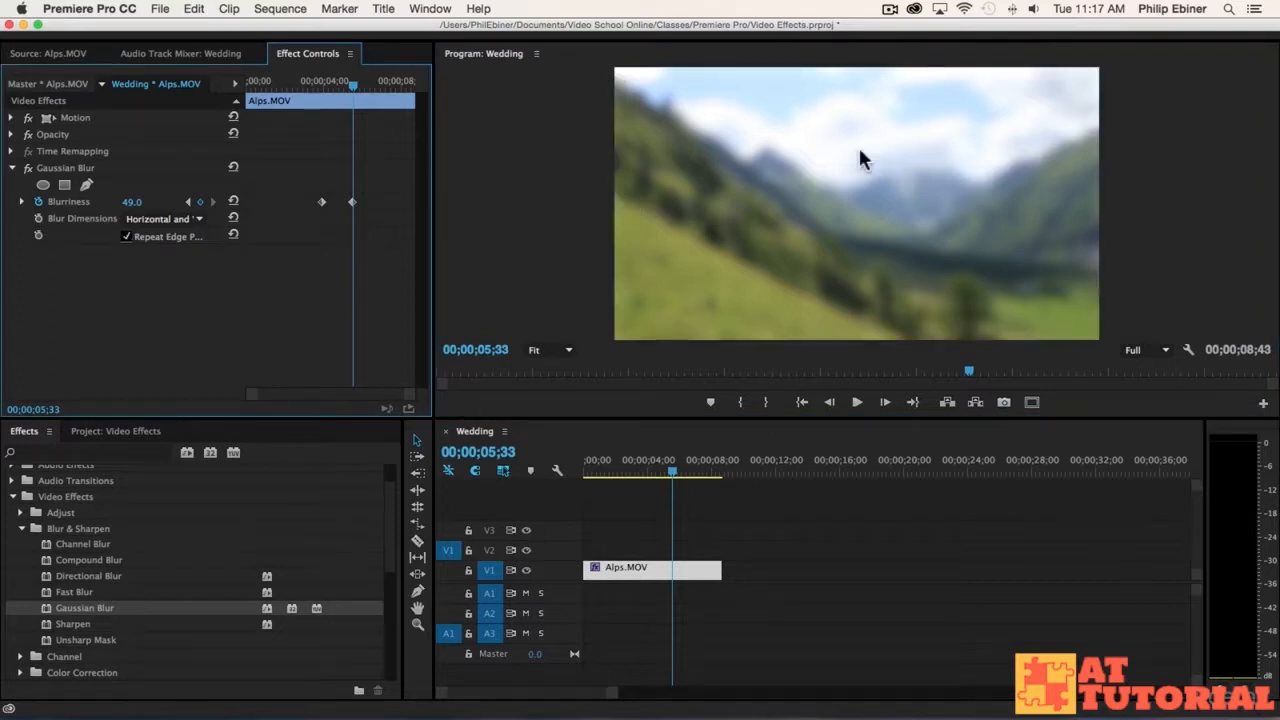
left_click(126, 237)
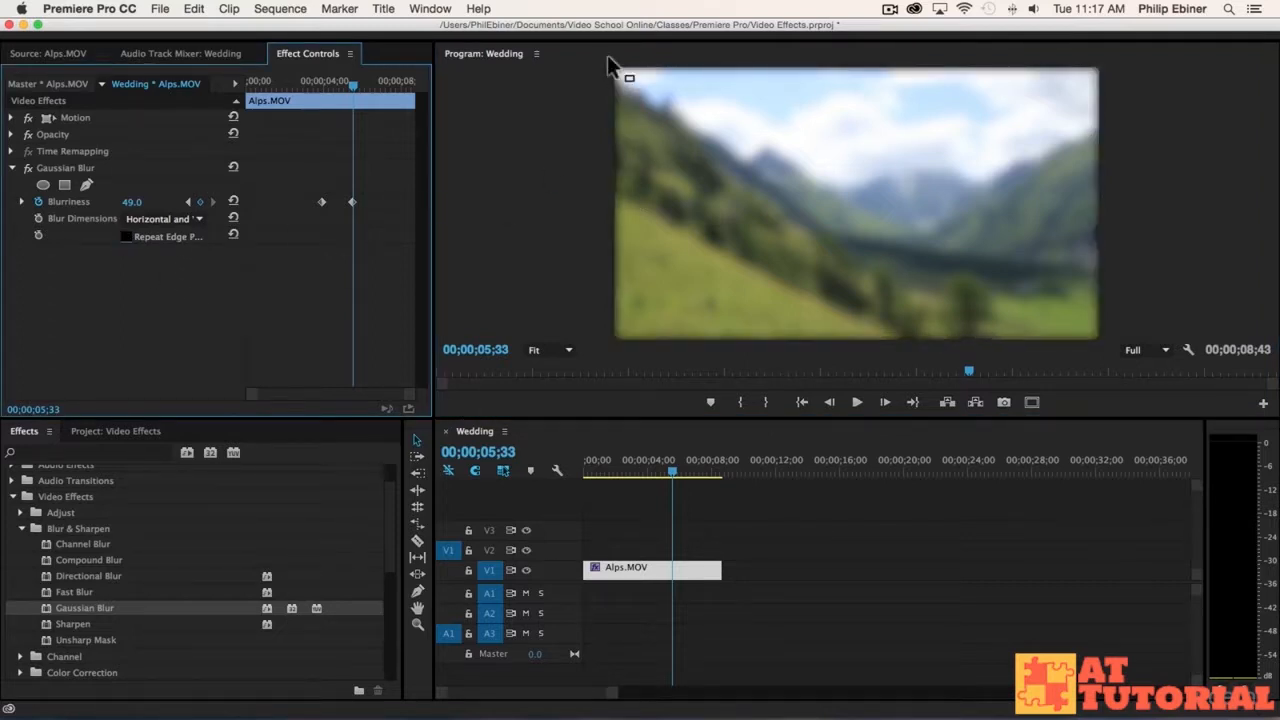
left_click(125, 237)
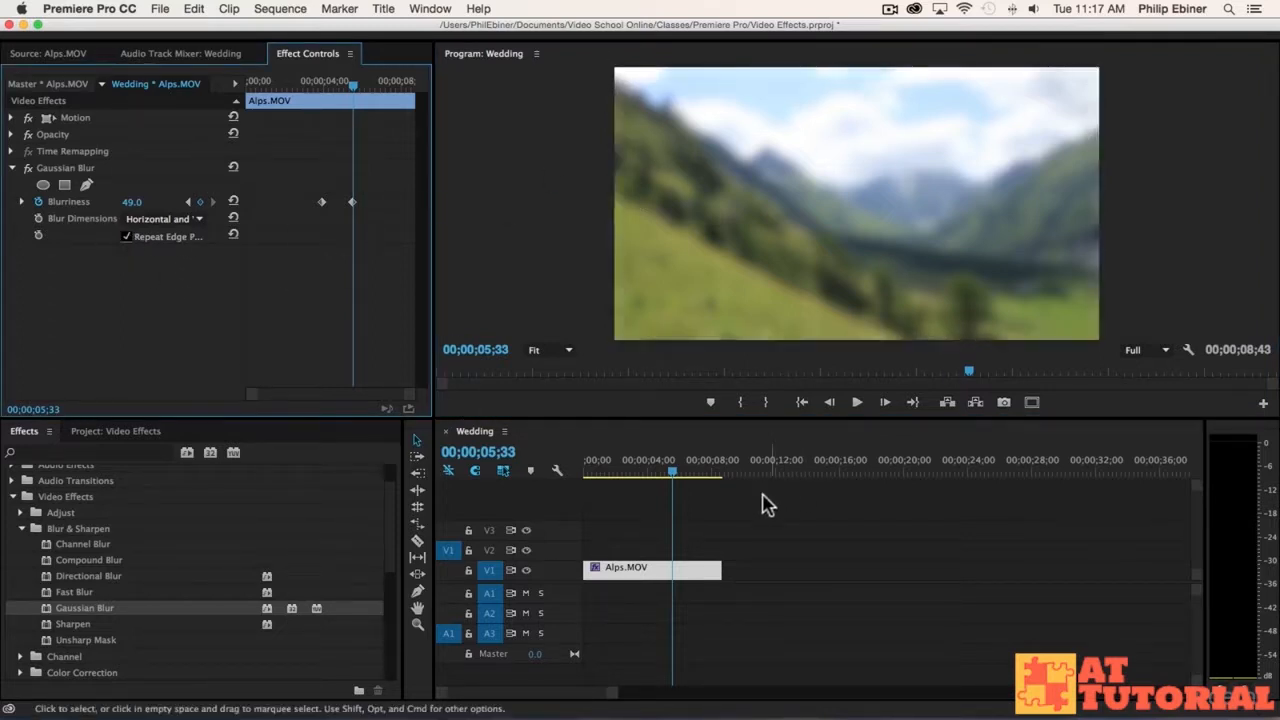
Step: Play back the sequence to review the blur animation and park the playhead at 00;00;07;03 on the blurred footage
left_click(617, 474)
key("space")
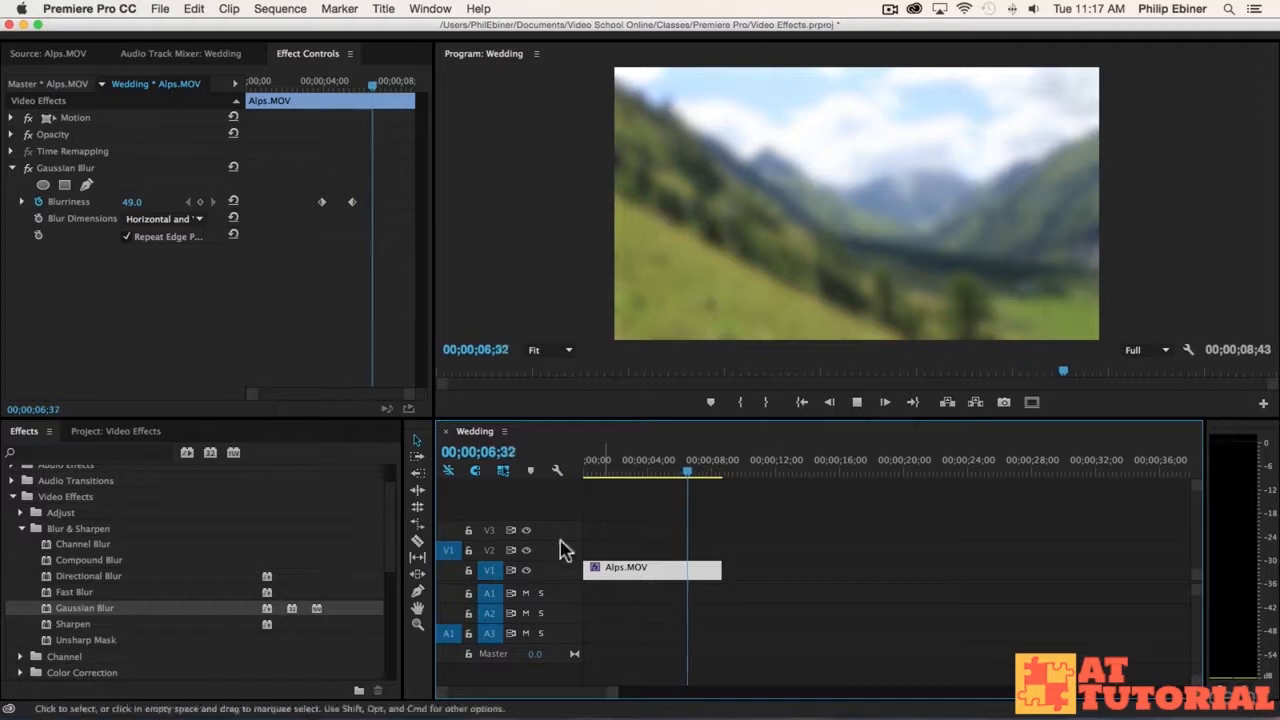
left_click_drag(688, 470, 641, 478)
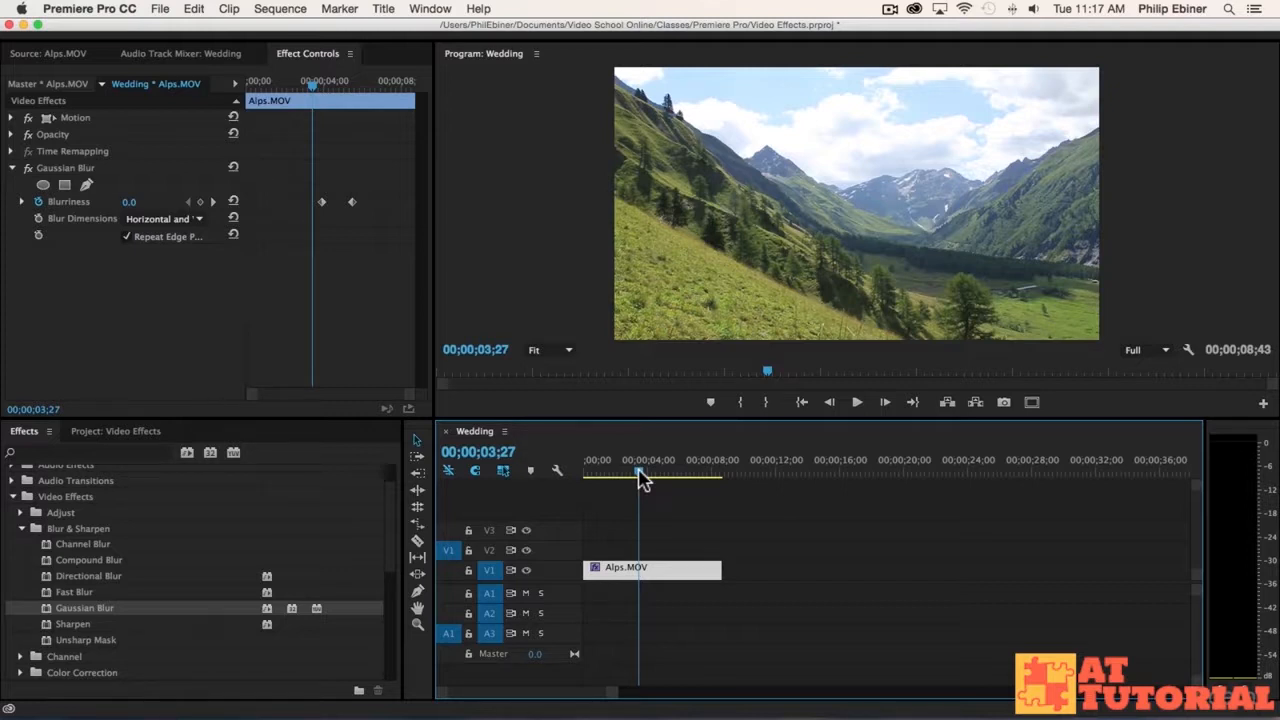
key("space")
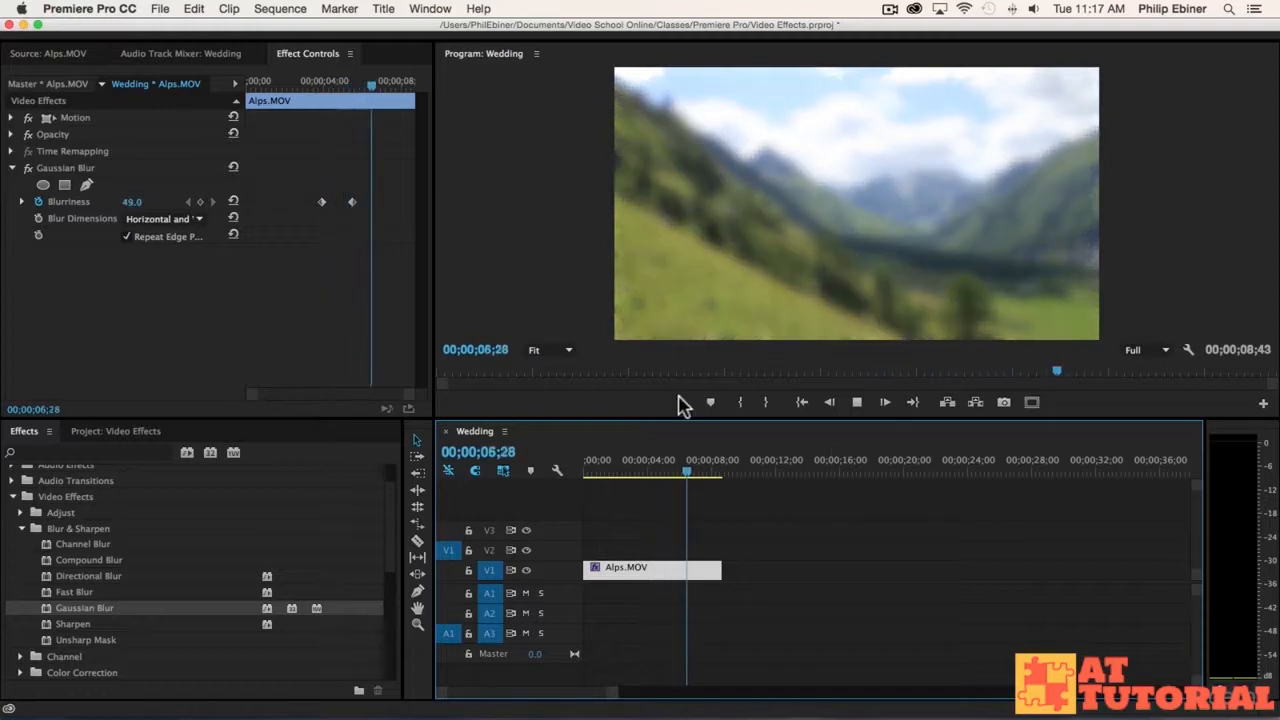
mouse_move(700, 471)
left_mouse_down()
mouse_move(649, 471)
mouse_move(697, 471)
left_mouse_up()
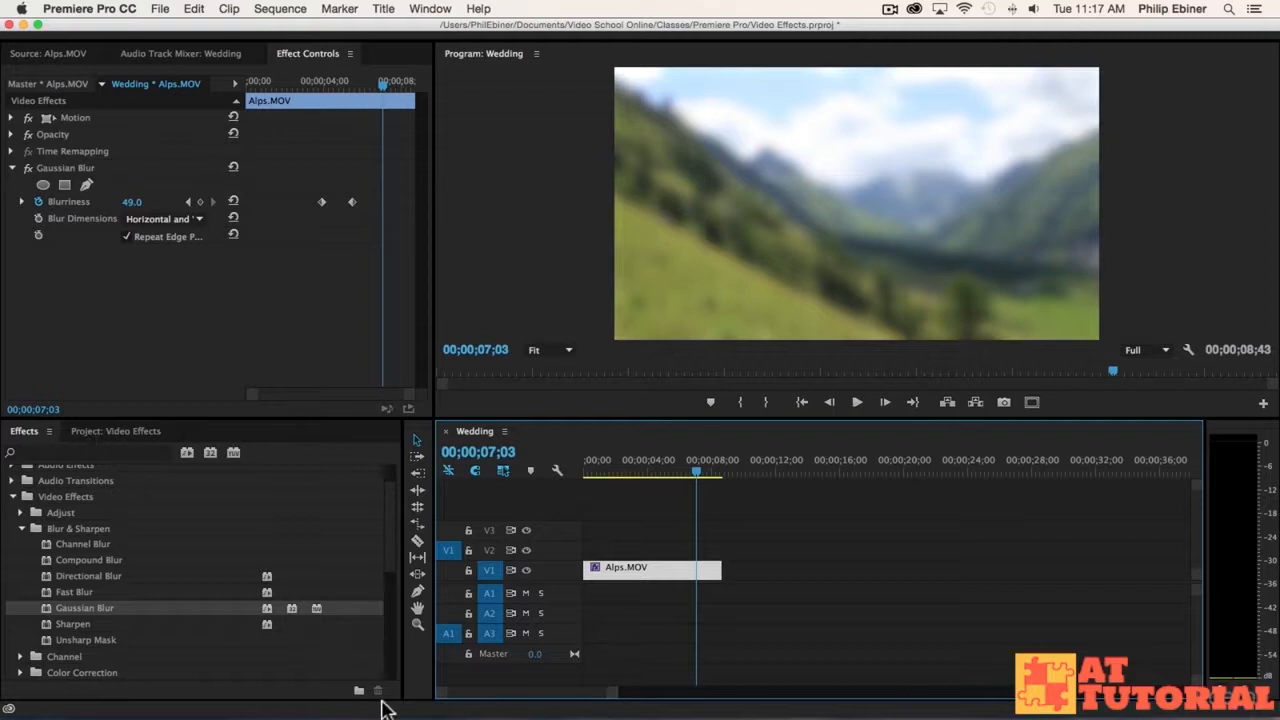
Step: Create a new title in the project with the default 1280 x 720, 59.94fps Drop-Frame settings and default name
left_click(126, 428)
left_click(359, 689)
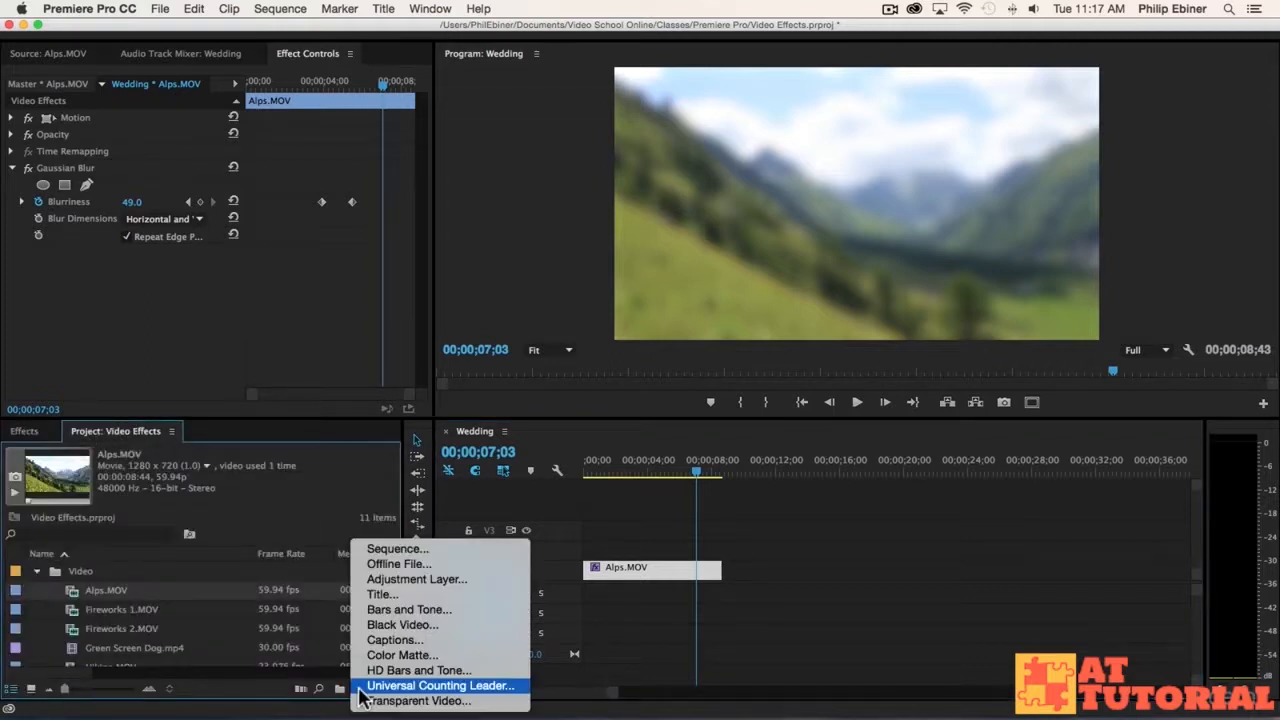
left_click(404, 597)
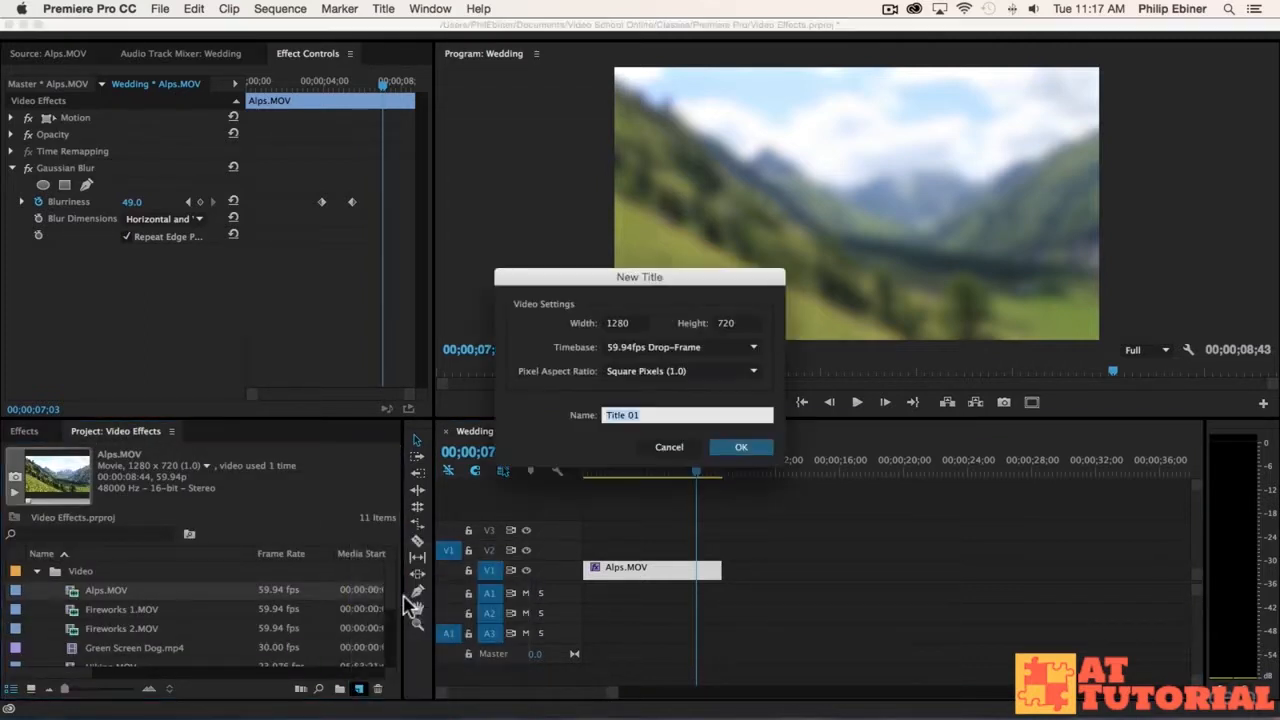
left_click(748, 452)
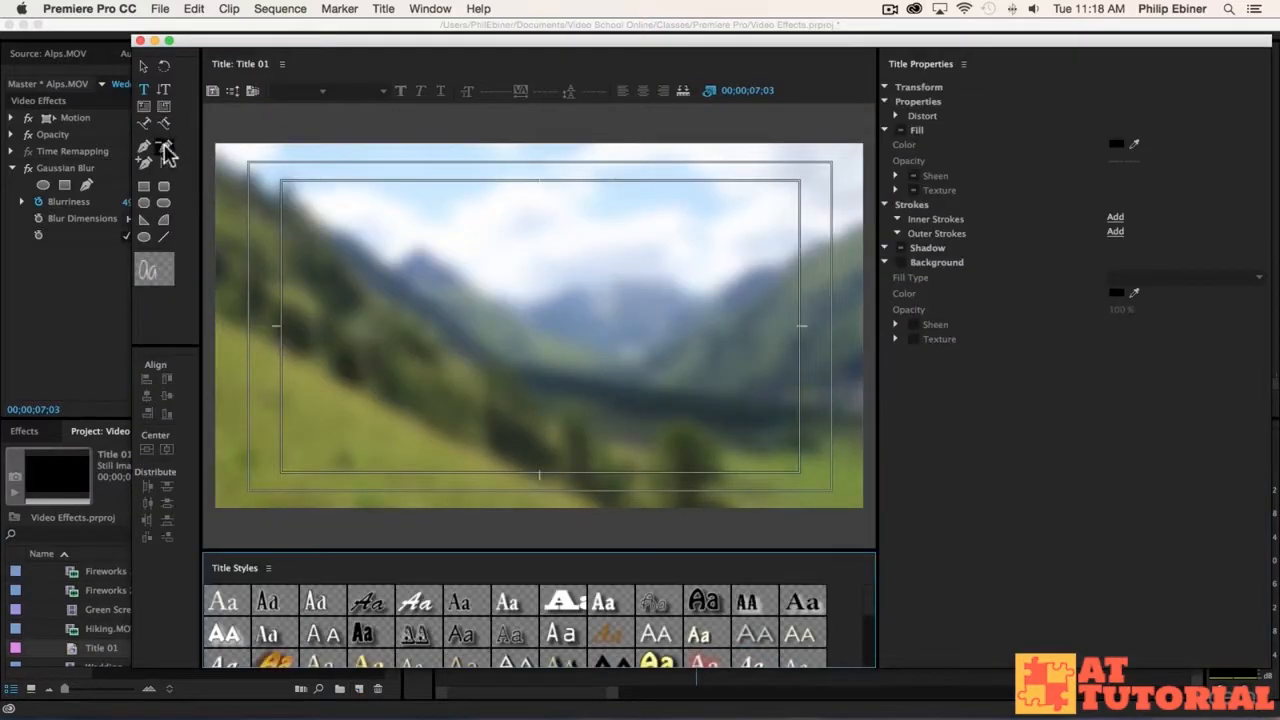
Step: Add the text "The Alps!" near the middle of the title frame
left_click(534, 322)
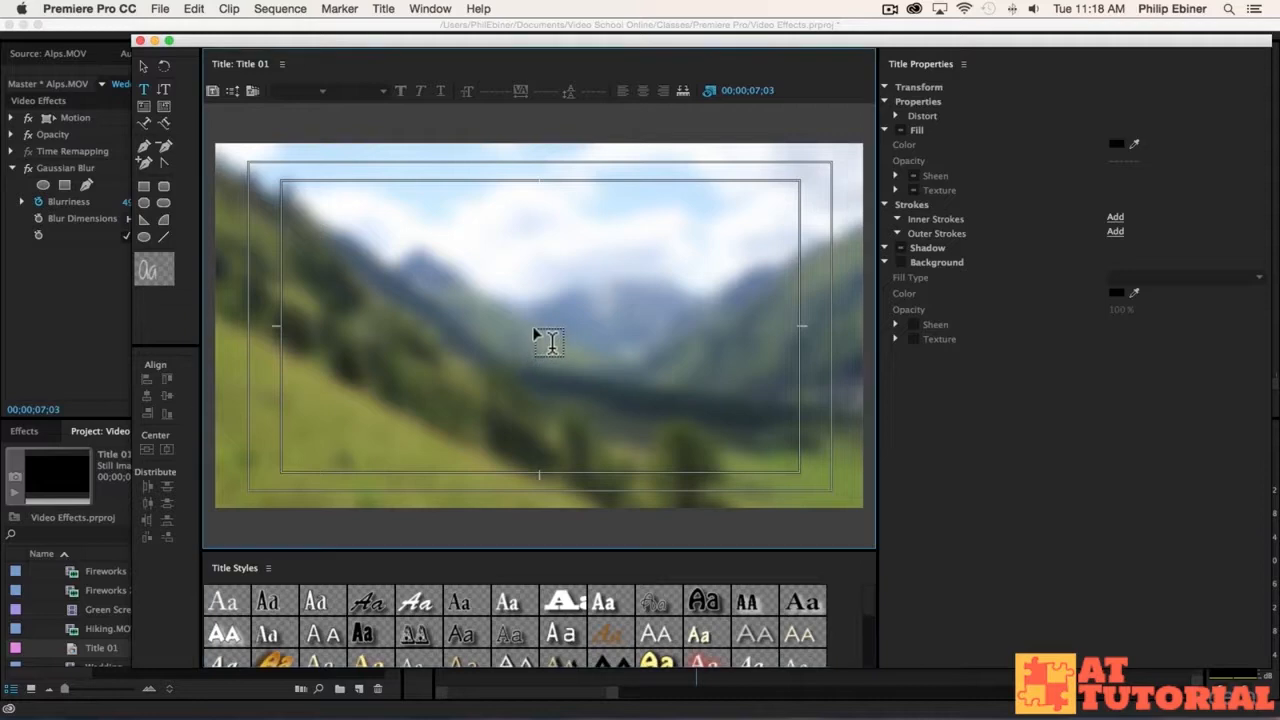
type("The")
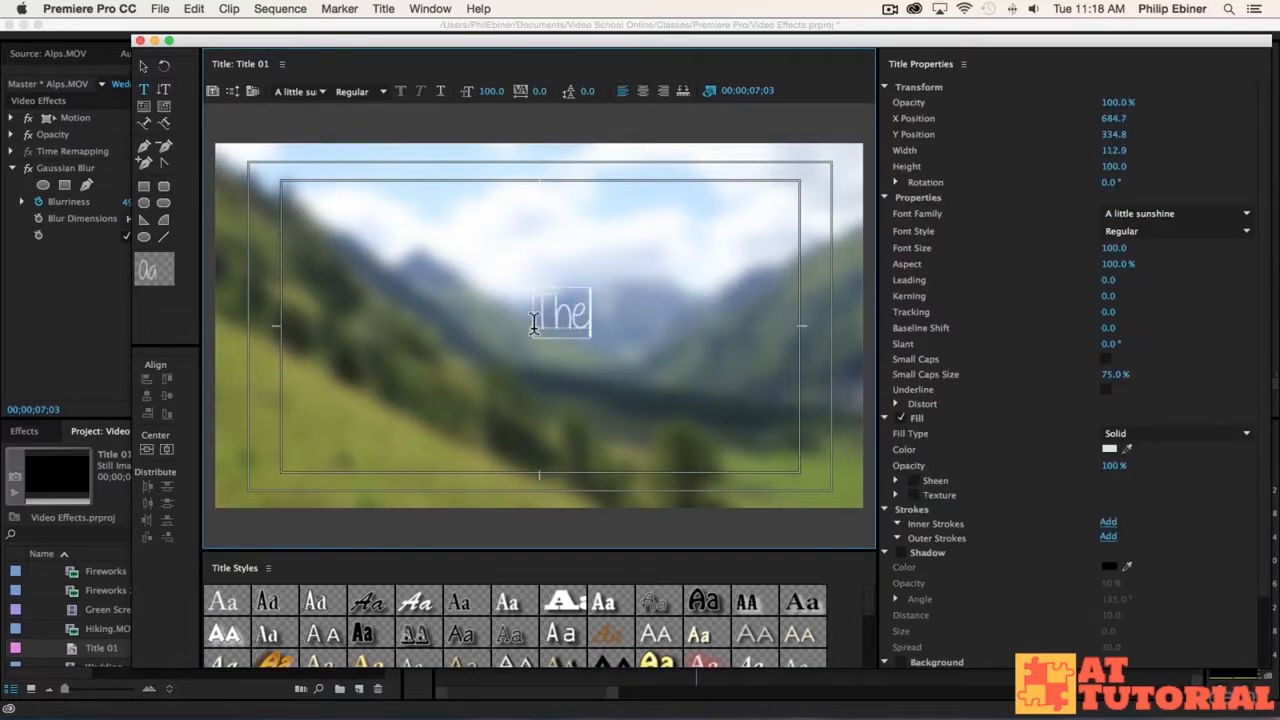
type(" Alps")
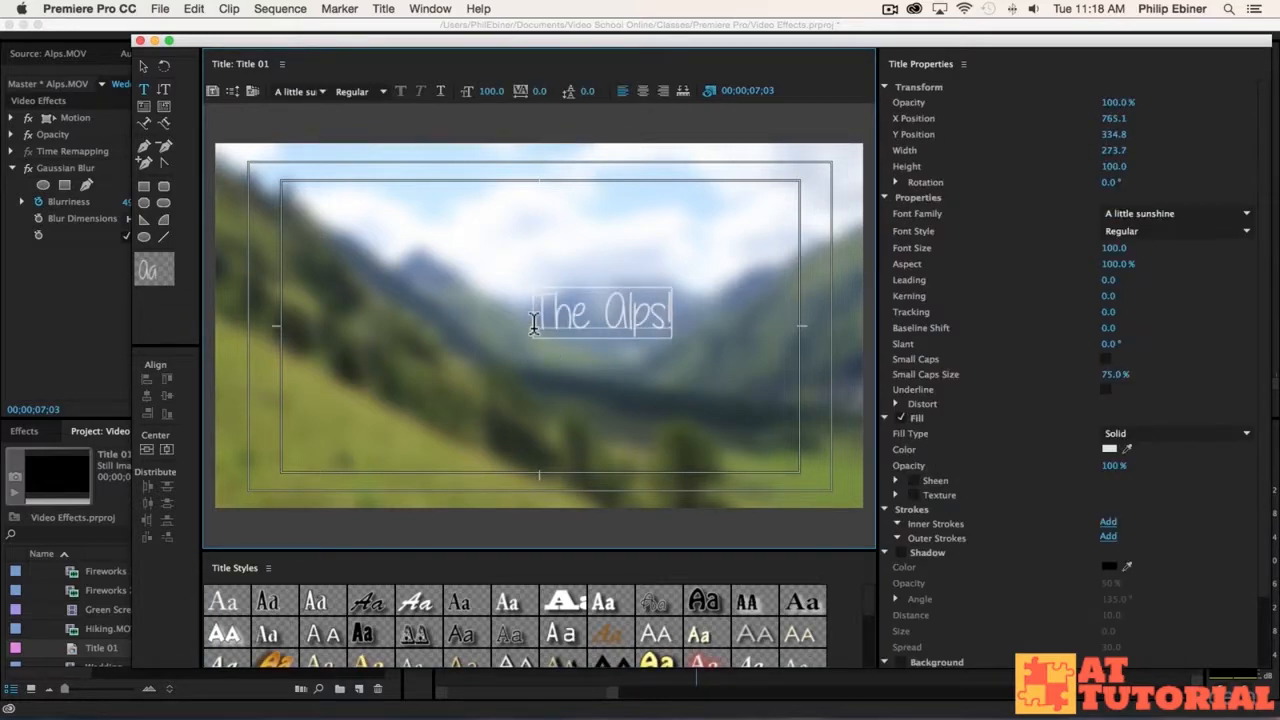
key("Escape")
Step: Set the title text's font to Helvetica Bold and center it vertically and horizontally in the frame
left_click(290, 90)
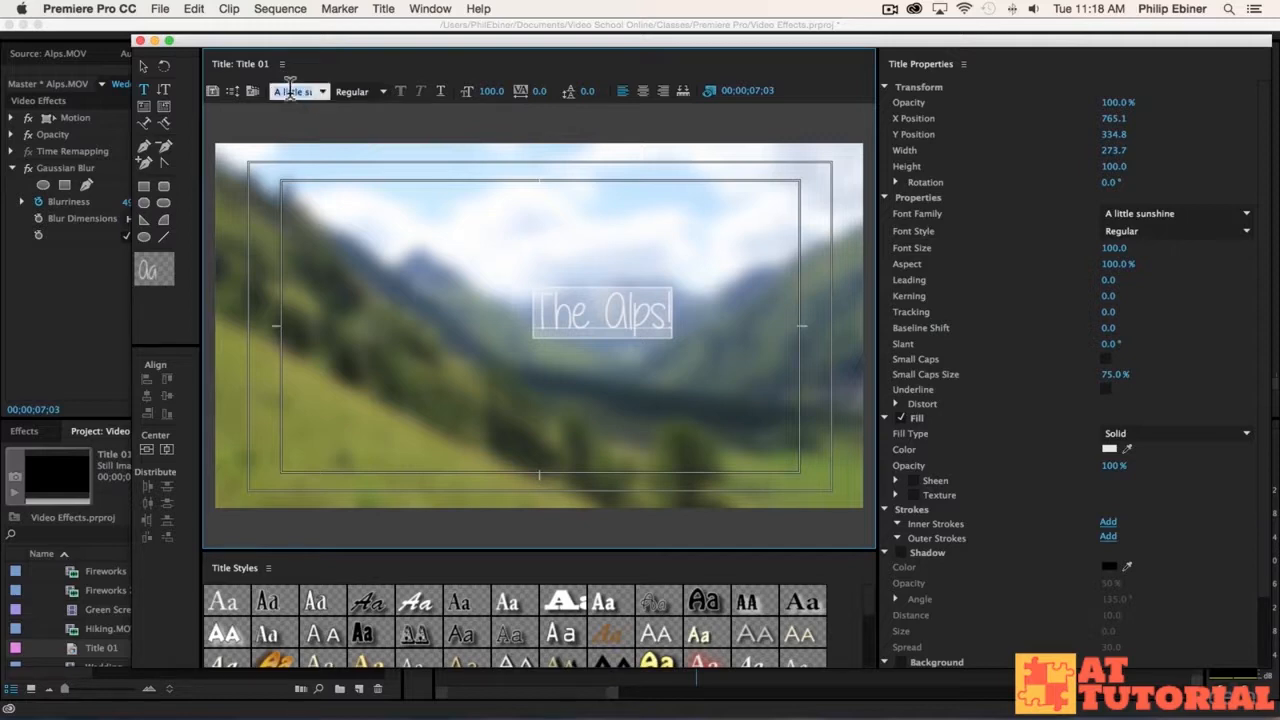
type("Helvetica")
key("Return")
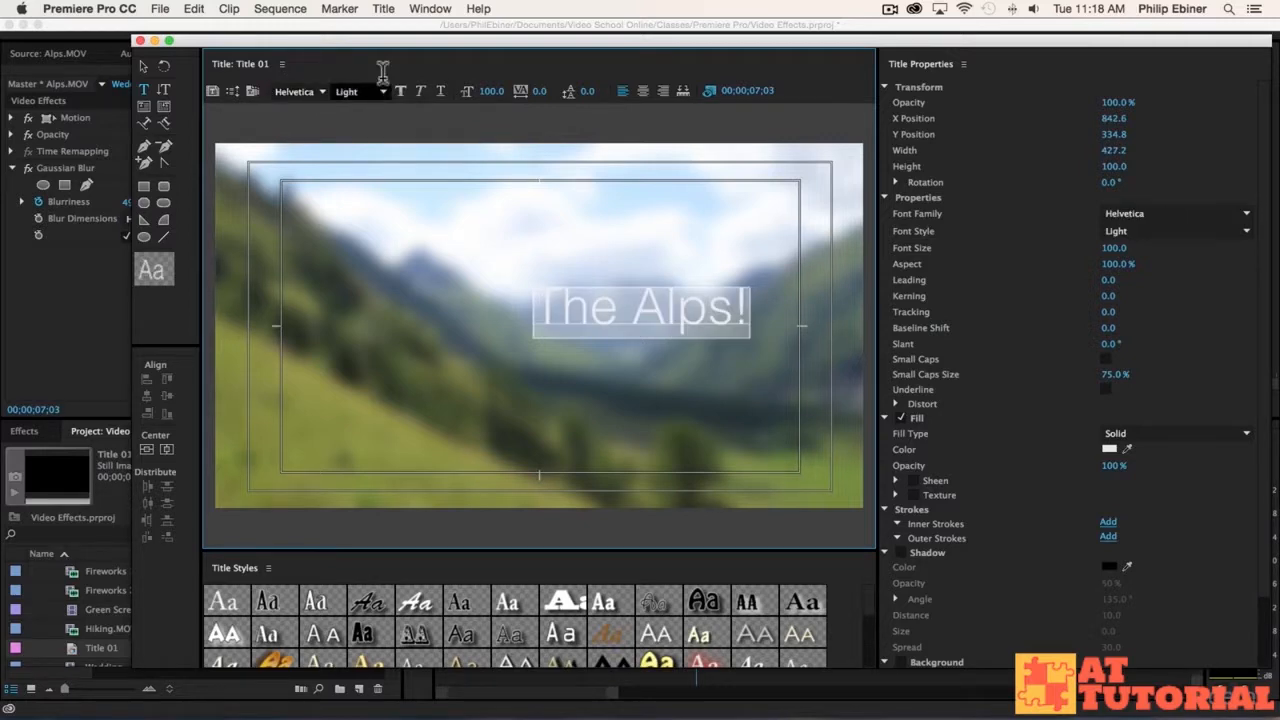
left_click(381, 98)
left_click(372, 106)
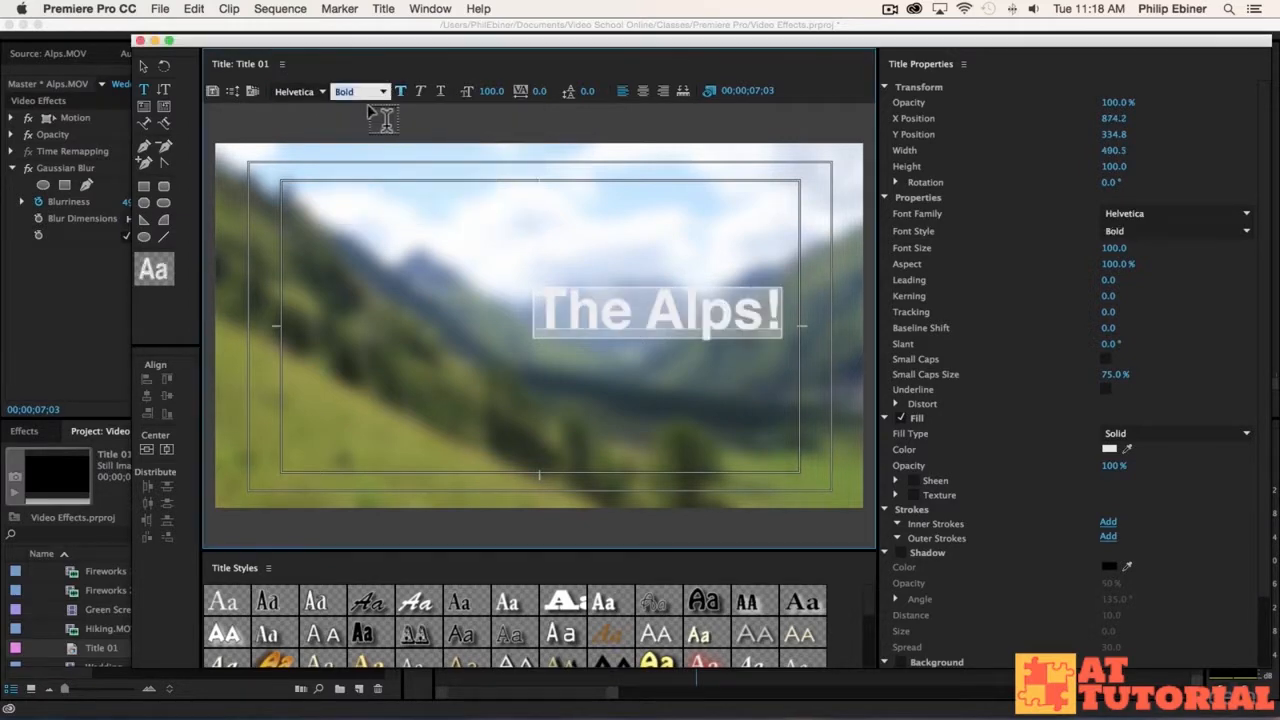
left_click(147, 450)
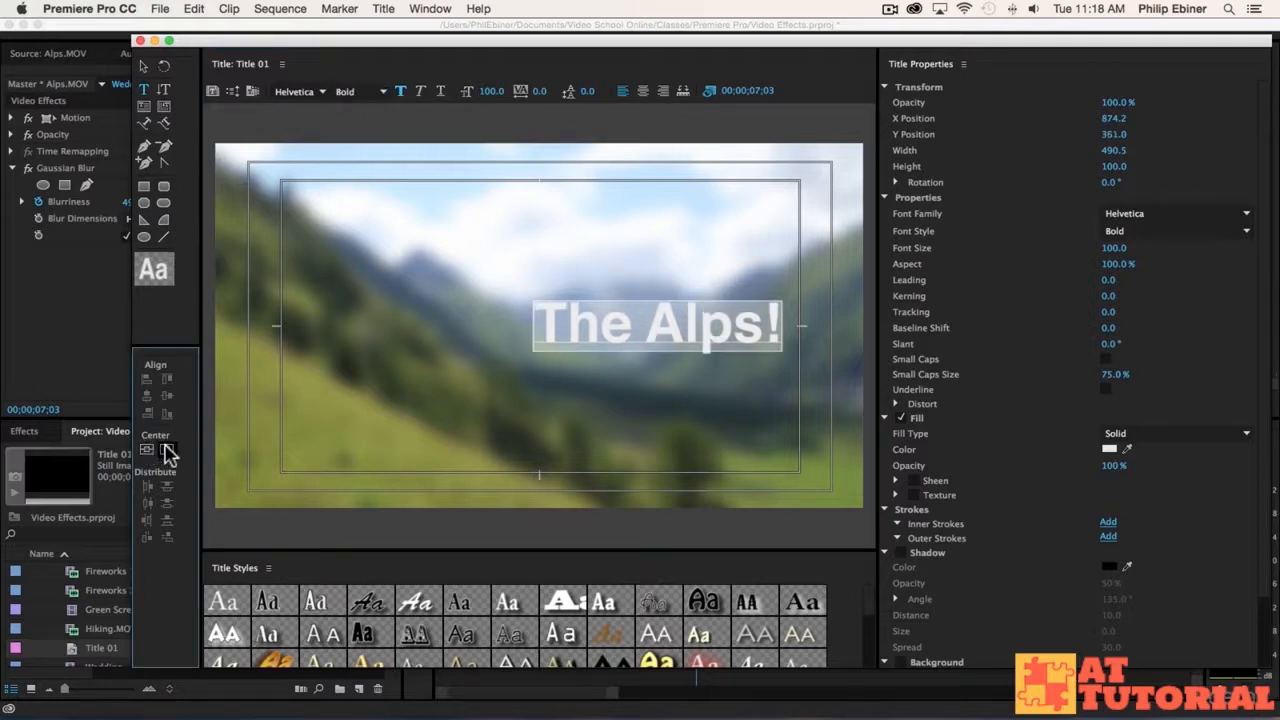
left_click(166, 450)
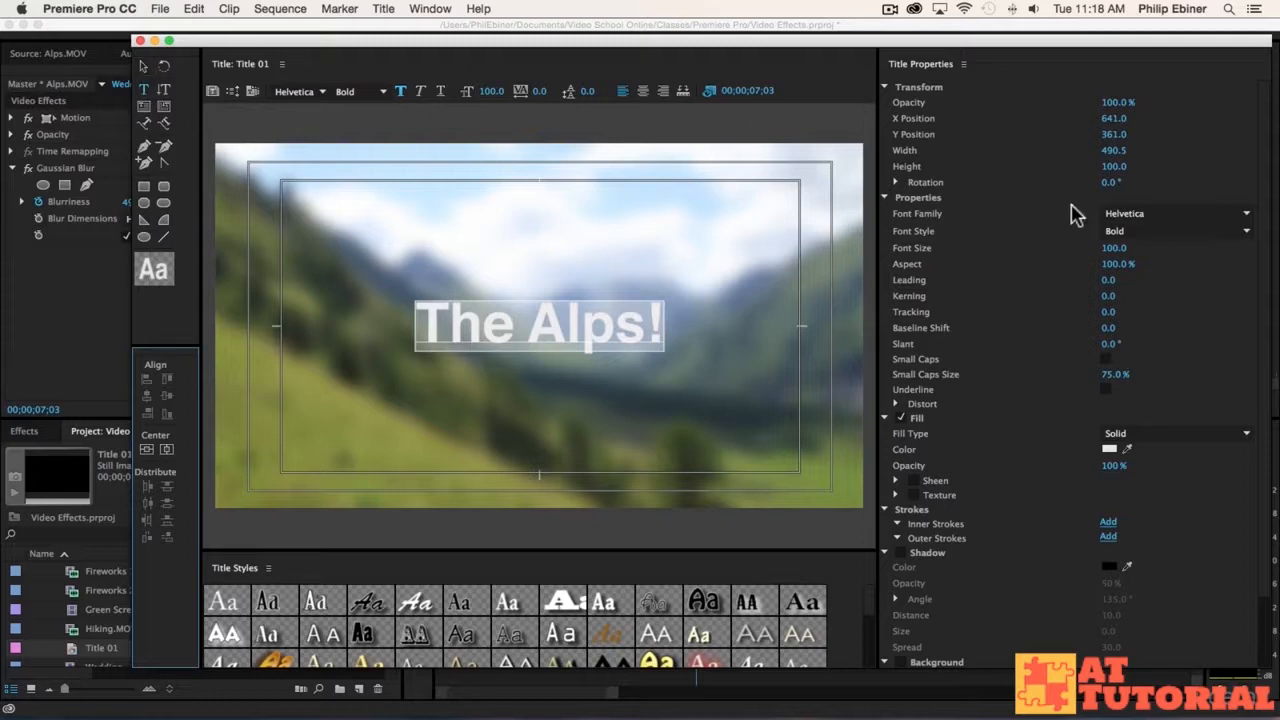
Step: Add a black Edge outer stroke of size 31 to the title text and finish editing the title
left_click(1108, 538)
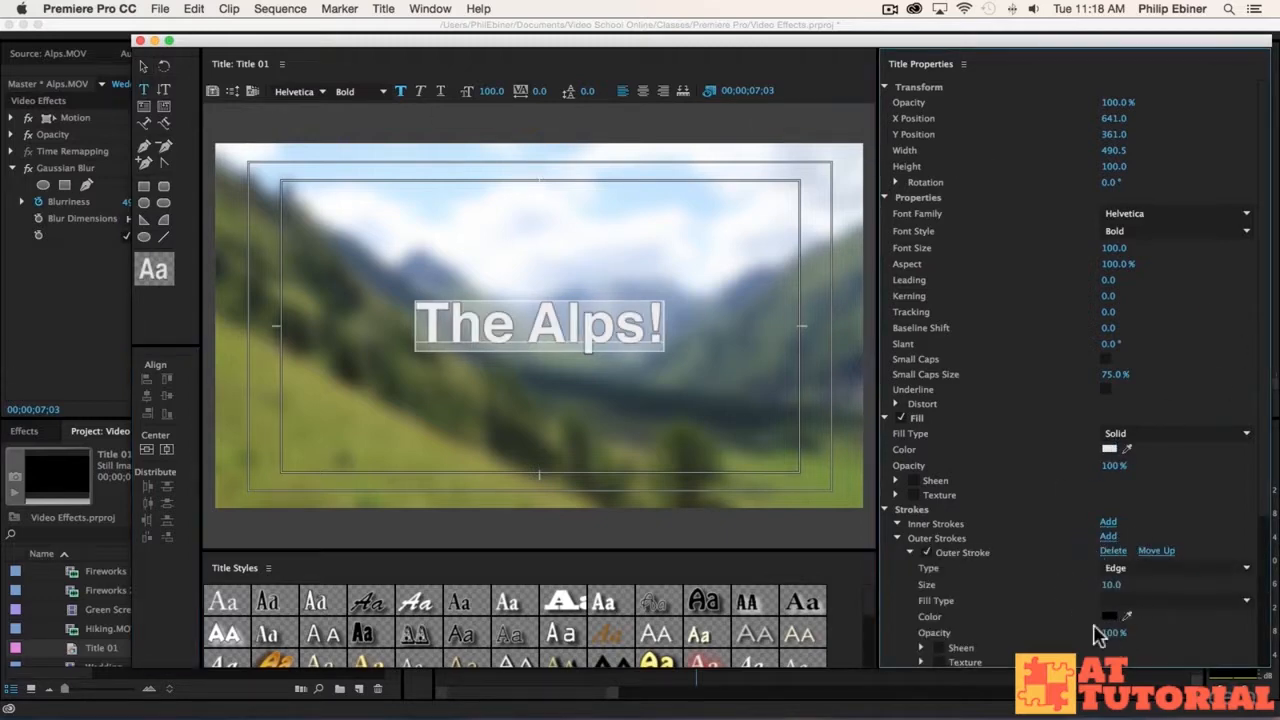
left_click_drag(1111, 585, 1130, 585)
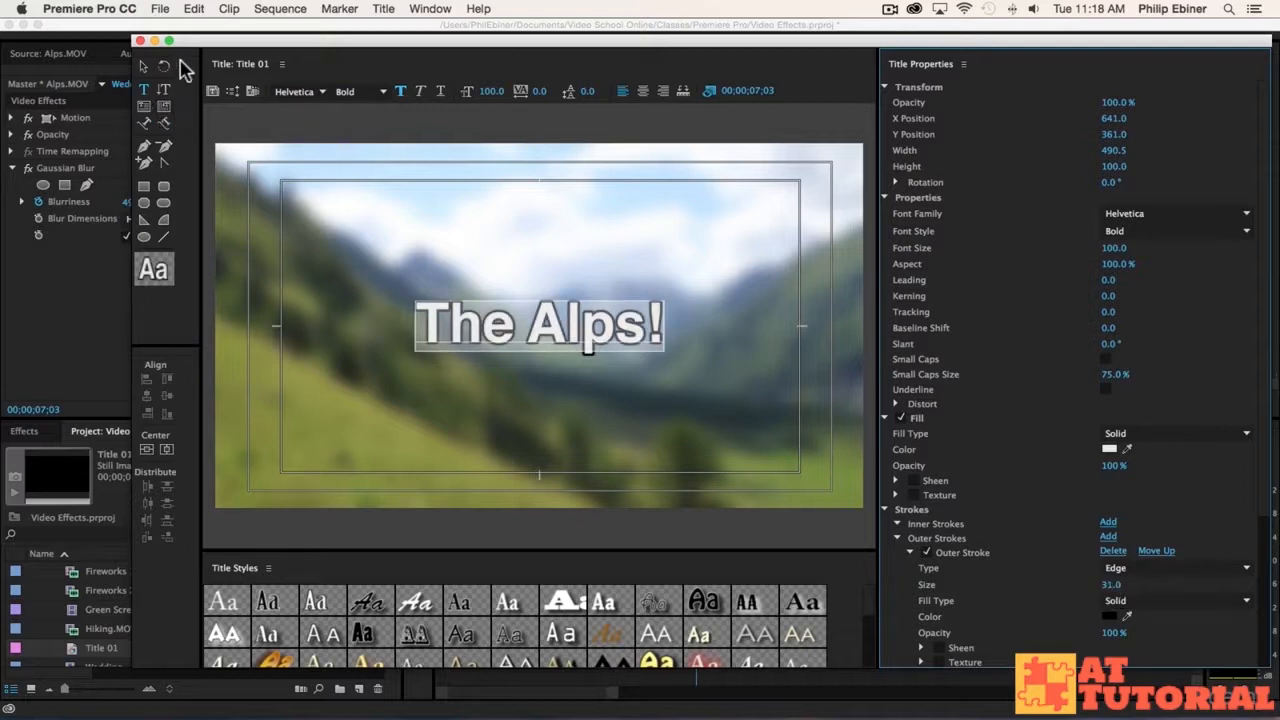
left_click(139, 41)
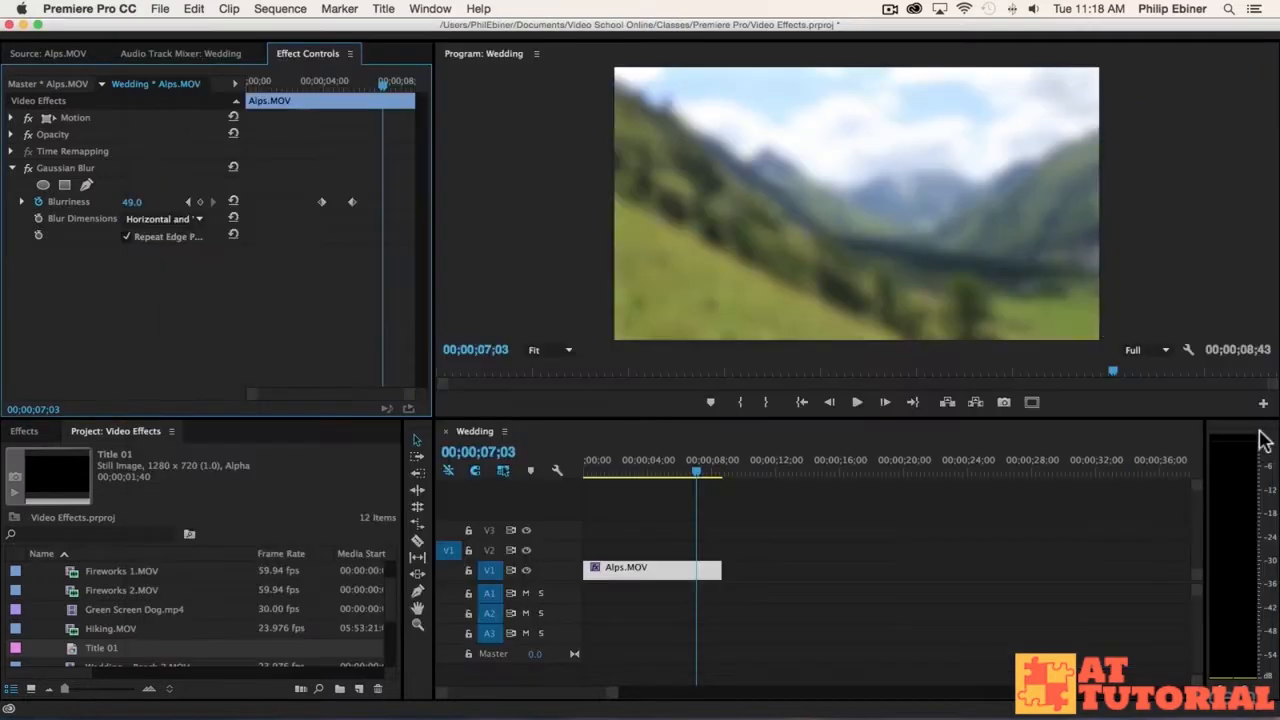
Step: Place Title 01 on track V2 directly above the Alps.MOV clip and play the sequence from the start
left_click_drag(126, 655, 545, 552)
left_click_drag(636, 468, 458, 449)
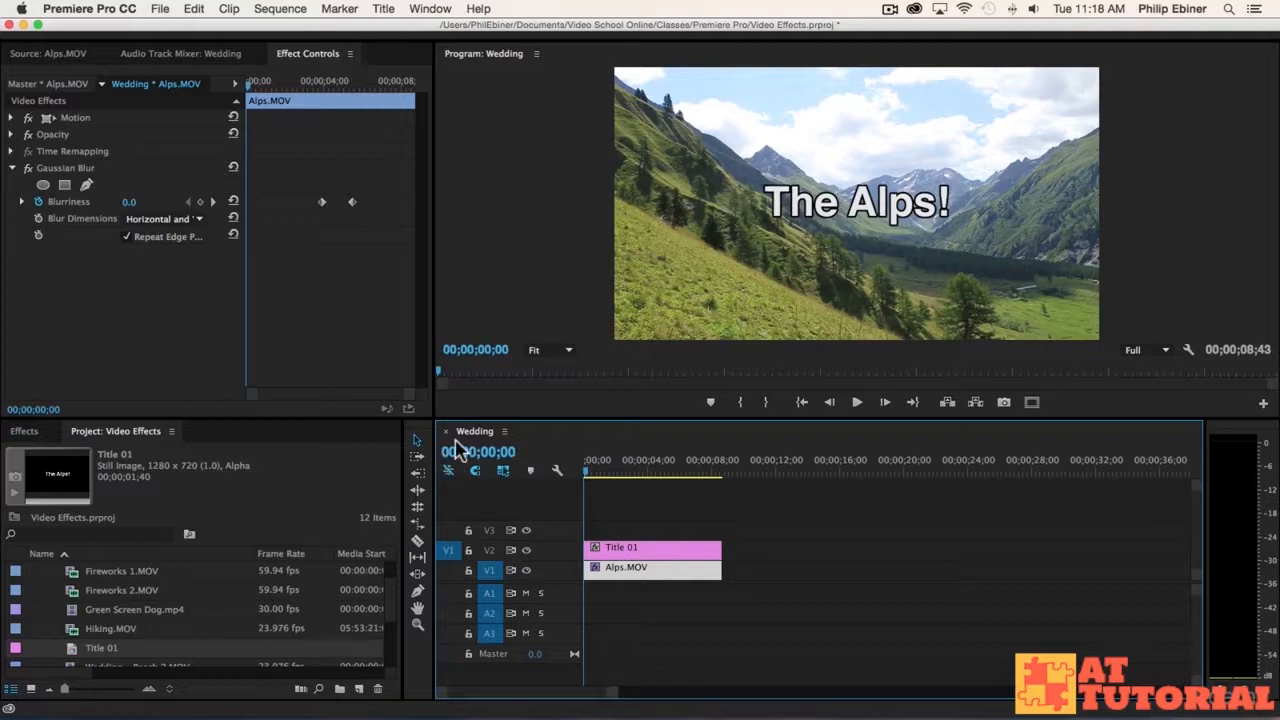
key("space")
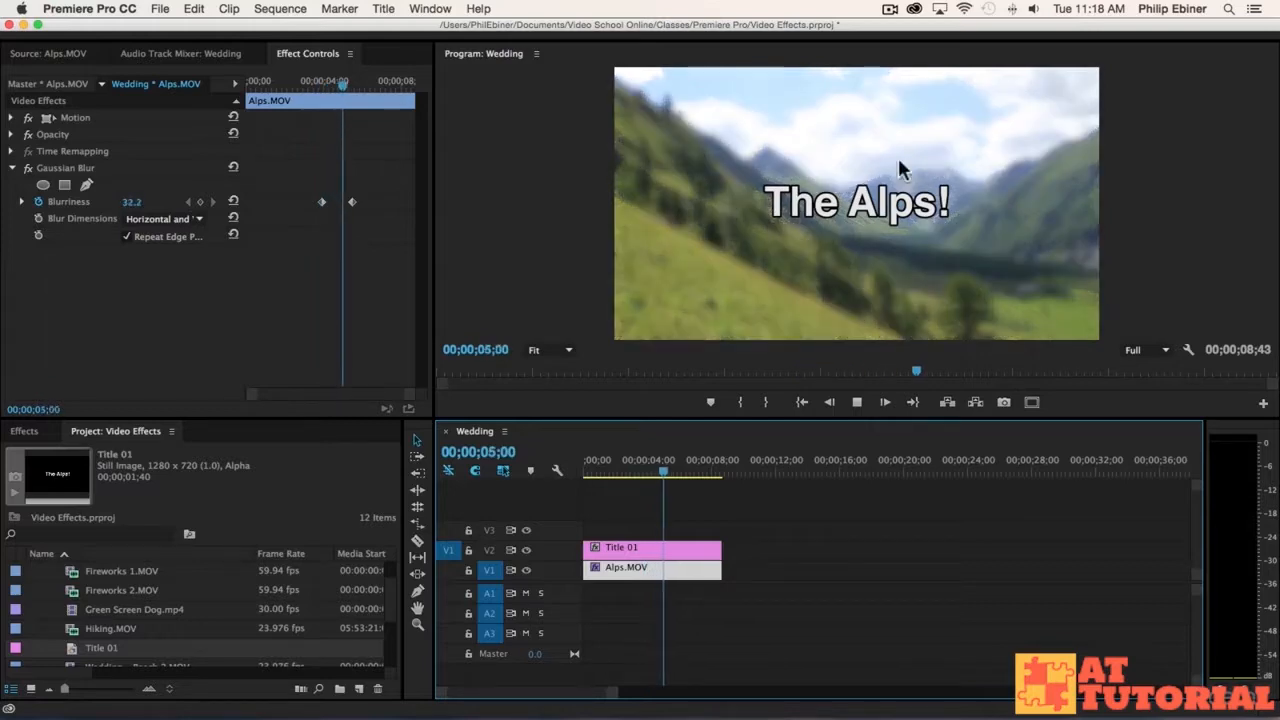
key("space")
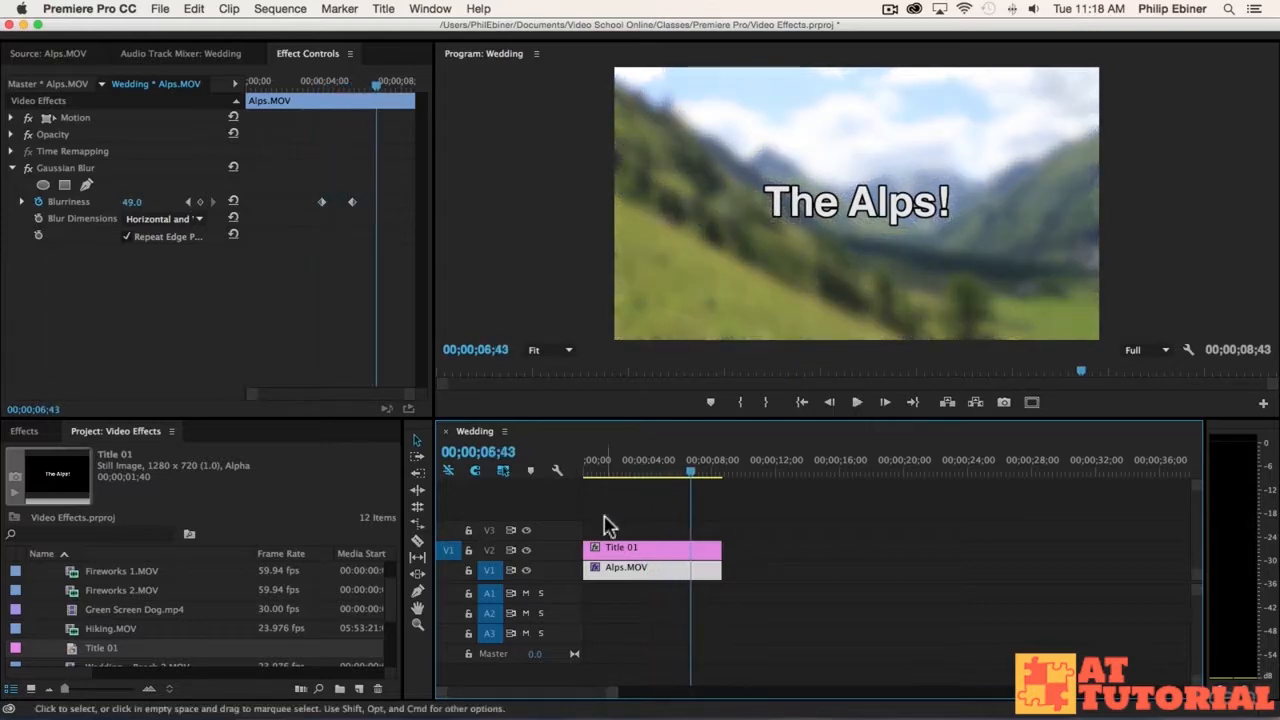
Step: Trim the start of the title clip to 00;00;03;33 and apply the default transition to that edge
left_click(650, 472)
left_click(640, 468)
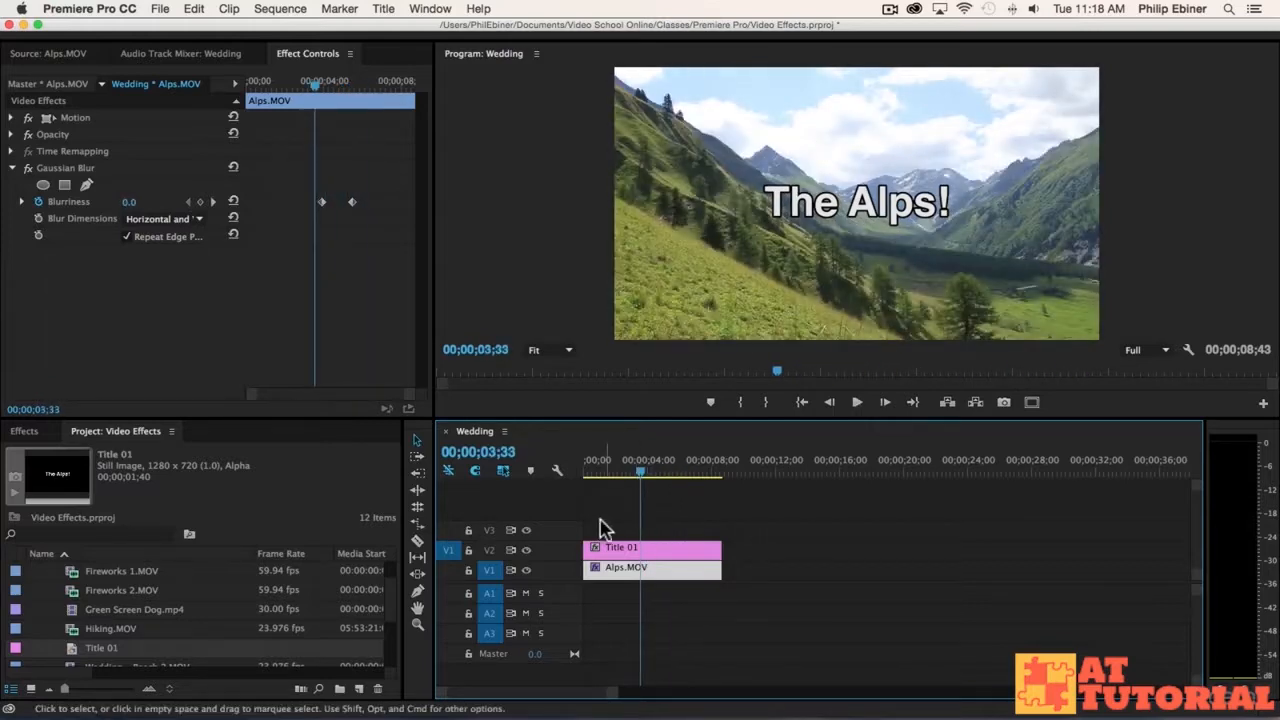
left_click_drag(586, 548, 638, 548)
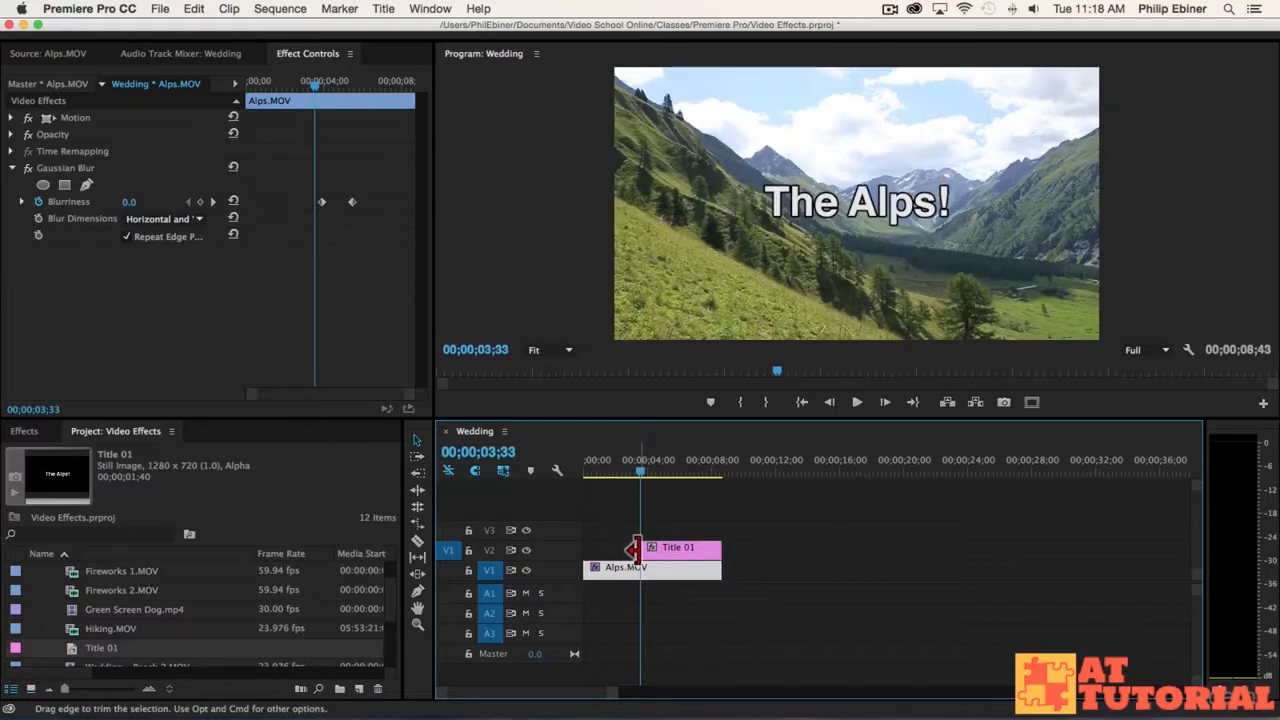
right_click(638, 550)
left_click(698, 651)
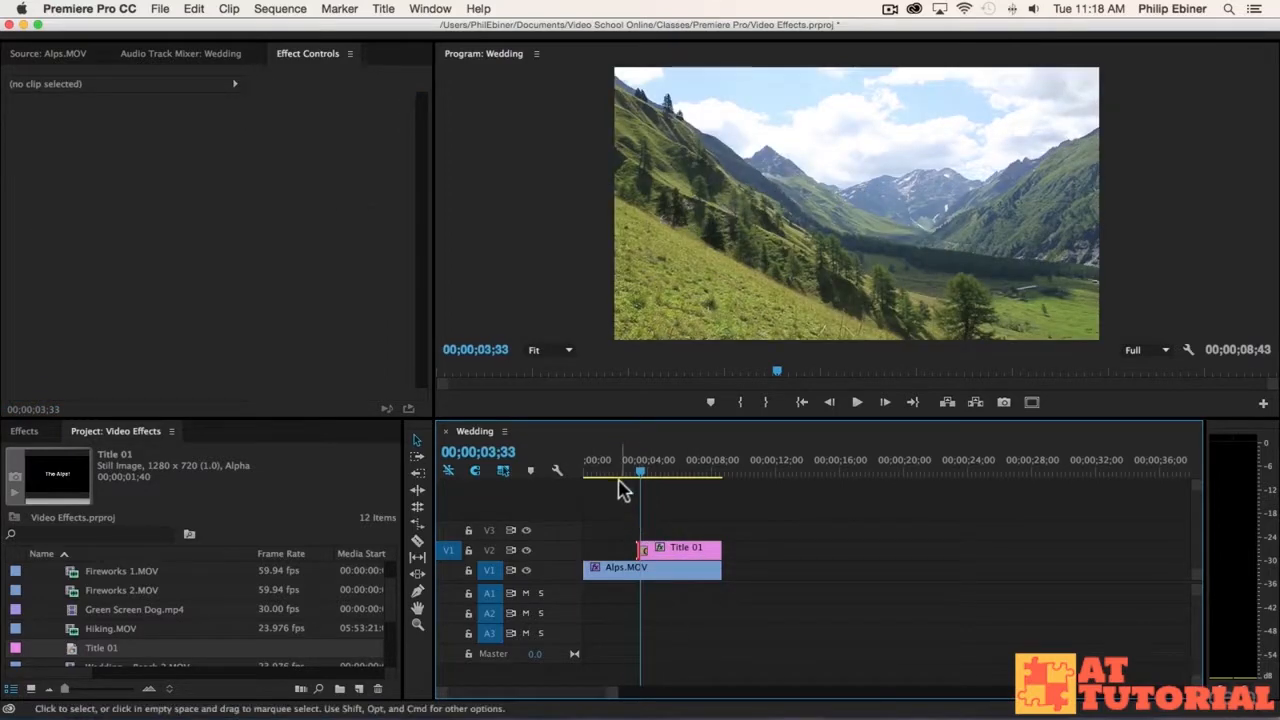
Step: Trim the title's start, with its Cross Dissolve, to the Alps clip's first Blurriness keyframe at 00;00;03;57
left_click(641, 580)
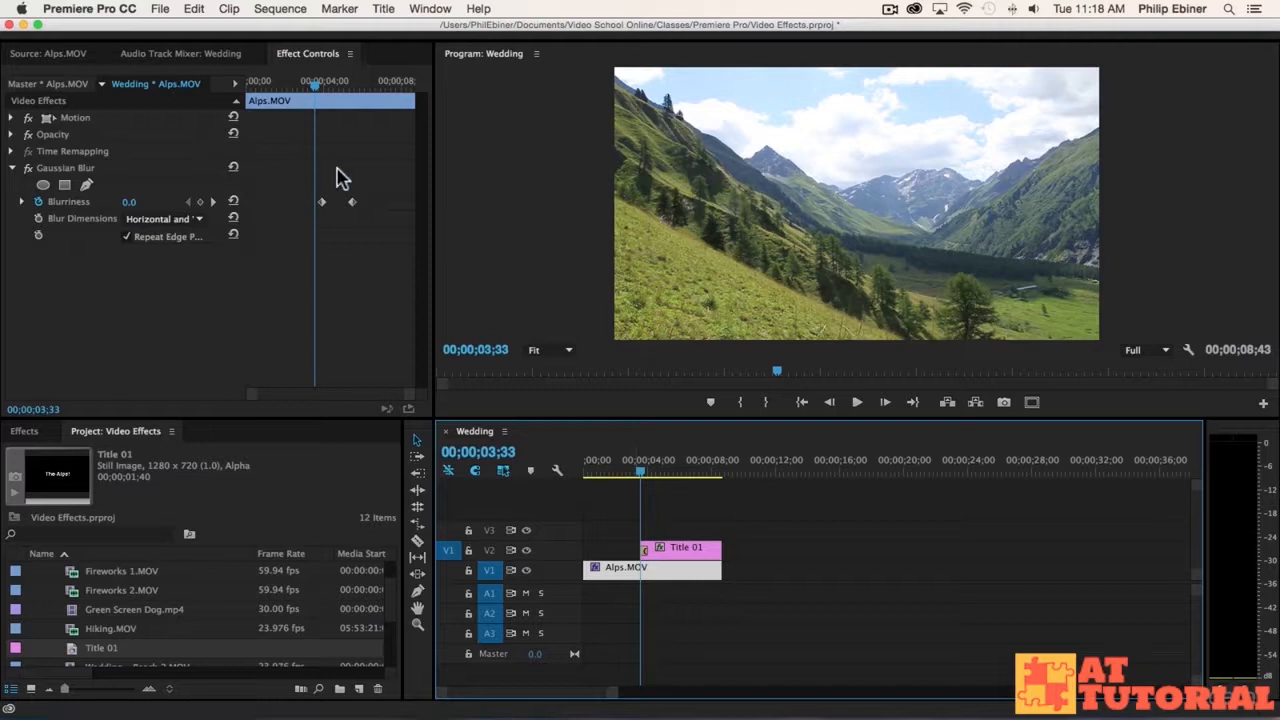
left_click_drag(314, 86, 289, 130)
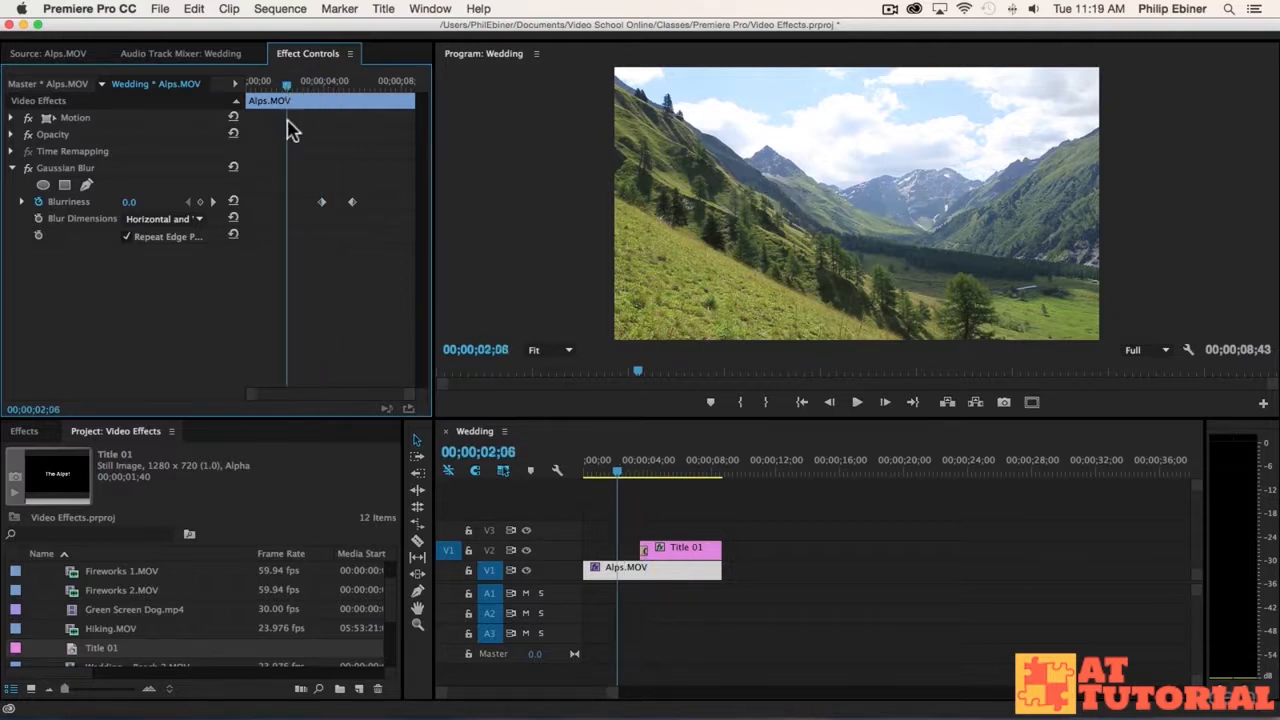
left_click(212, 202)
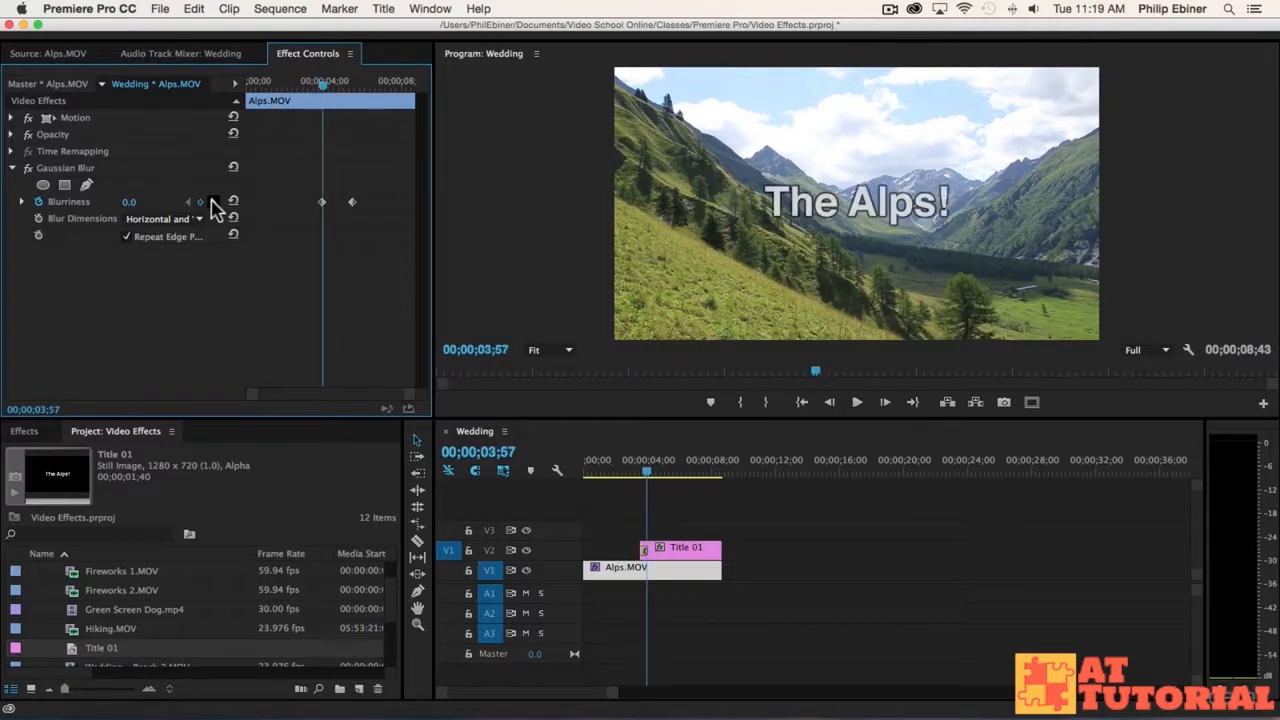
left_click(212, 202)
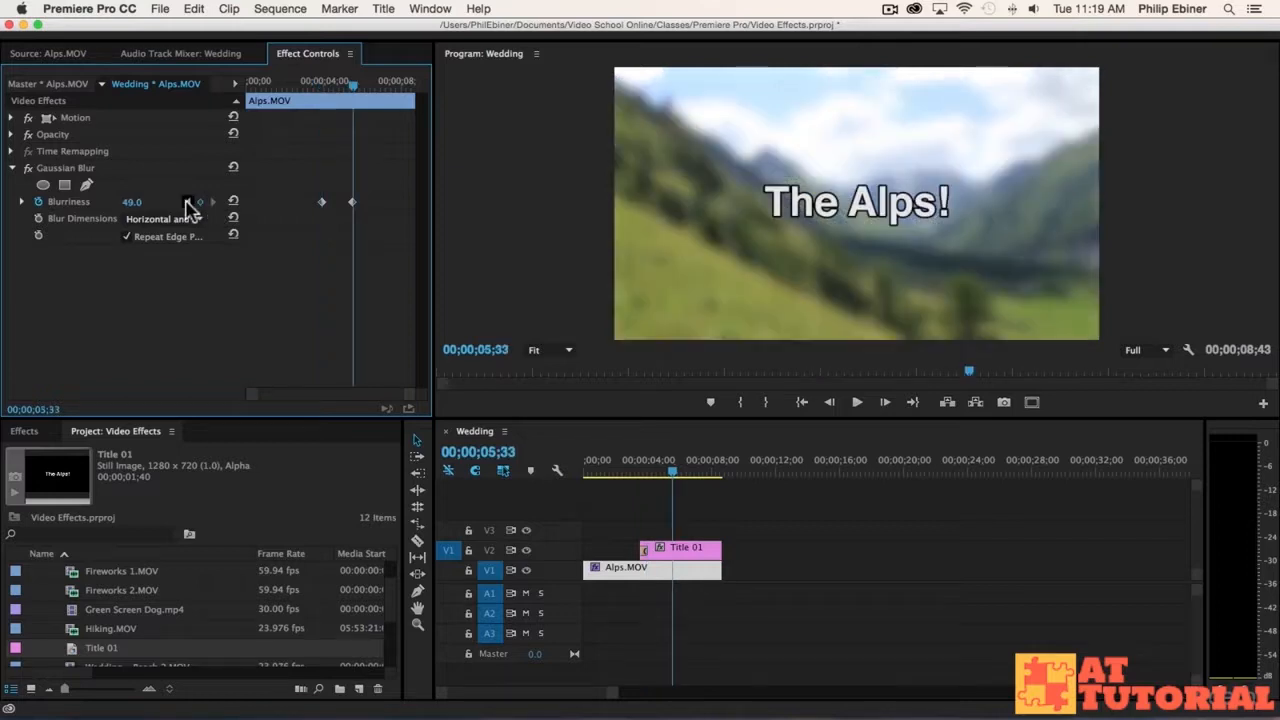
left_click(187, 202)
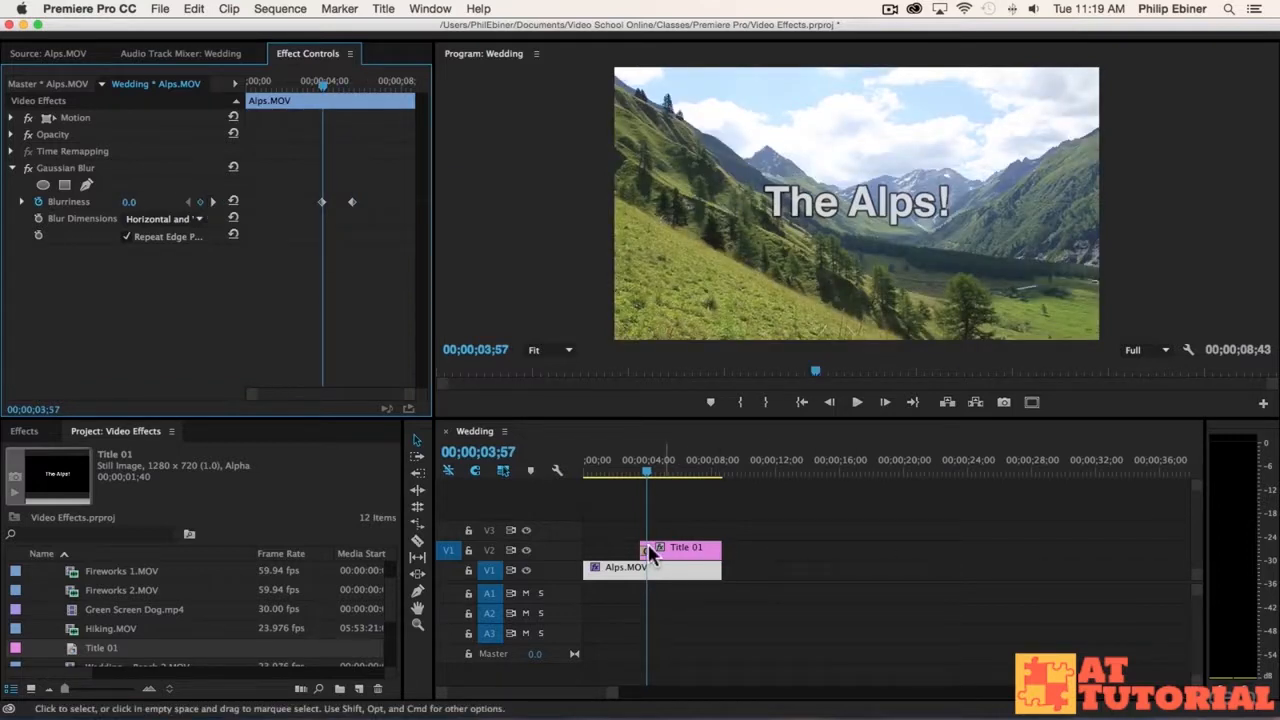
key("=")
key("=")
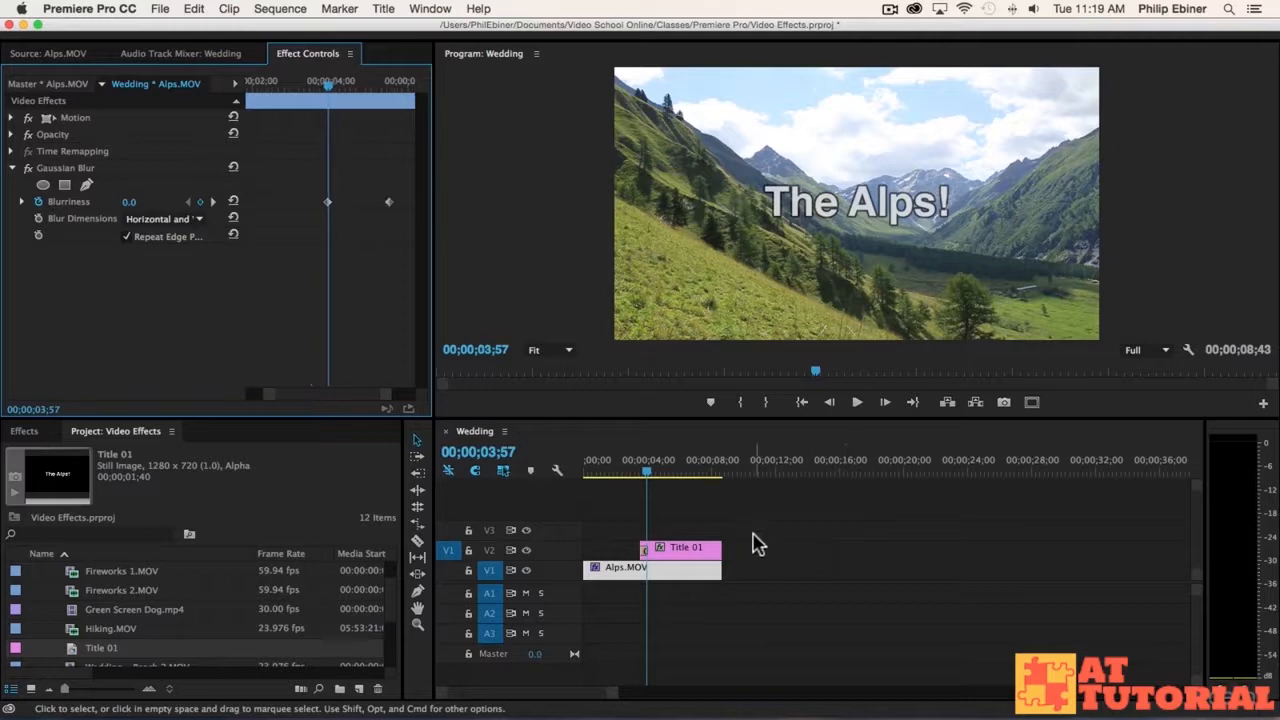
left_click(766, 543)
key("=")
key("=")
key("=")
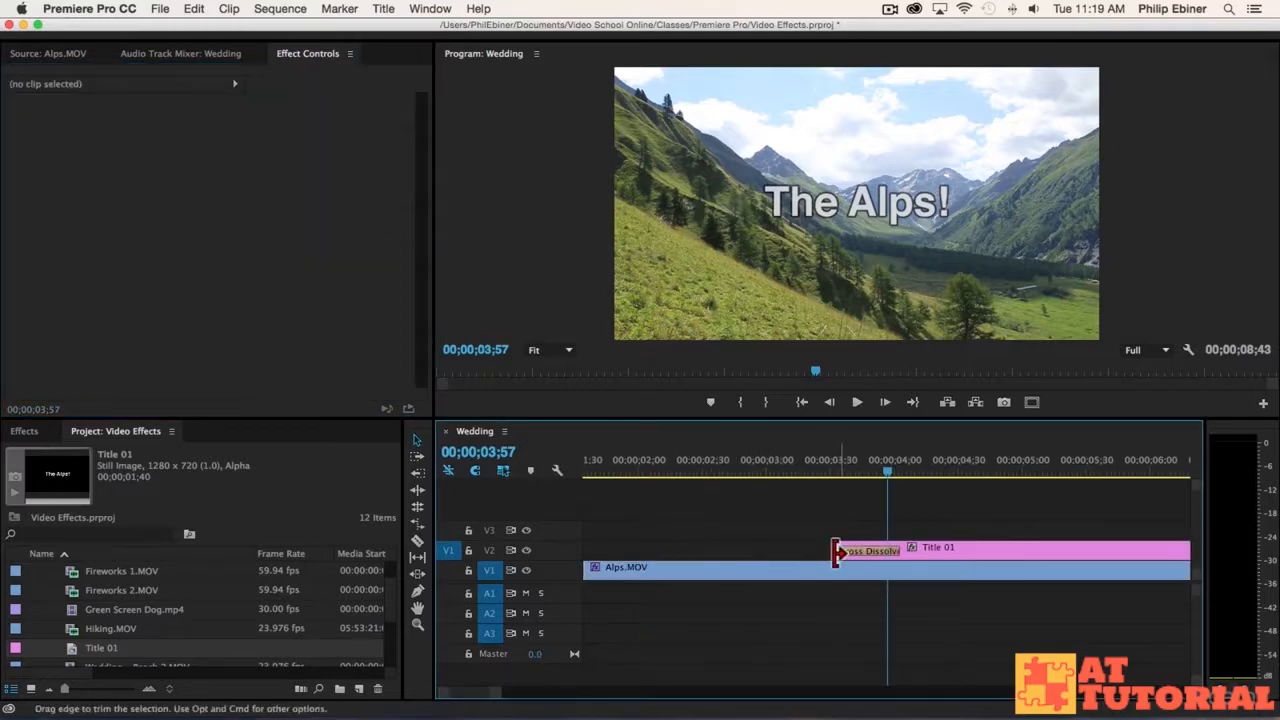
left_click_drag(843, 551, 952, 551)
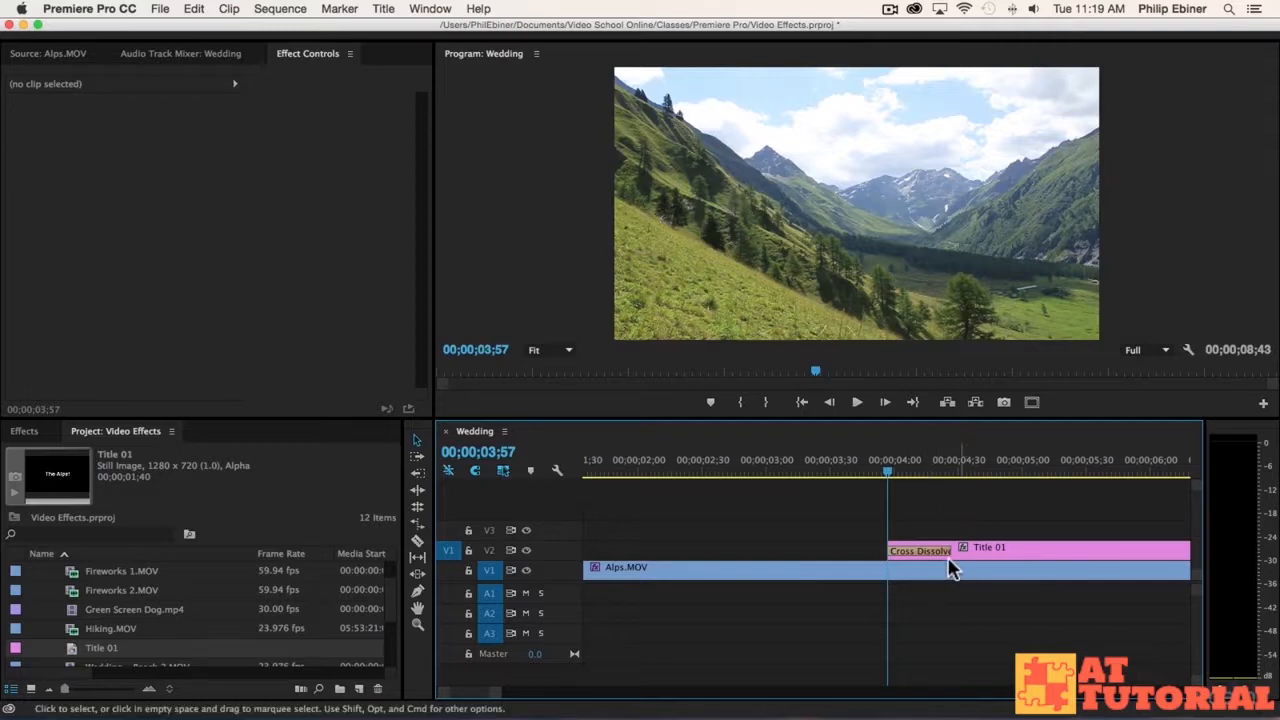
Step: Extend the title's opening Cross Dissolve to the Alps clip's second Blurriness keyframe at 00;00;05;33
left_click(740, 567)
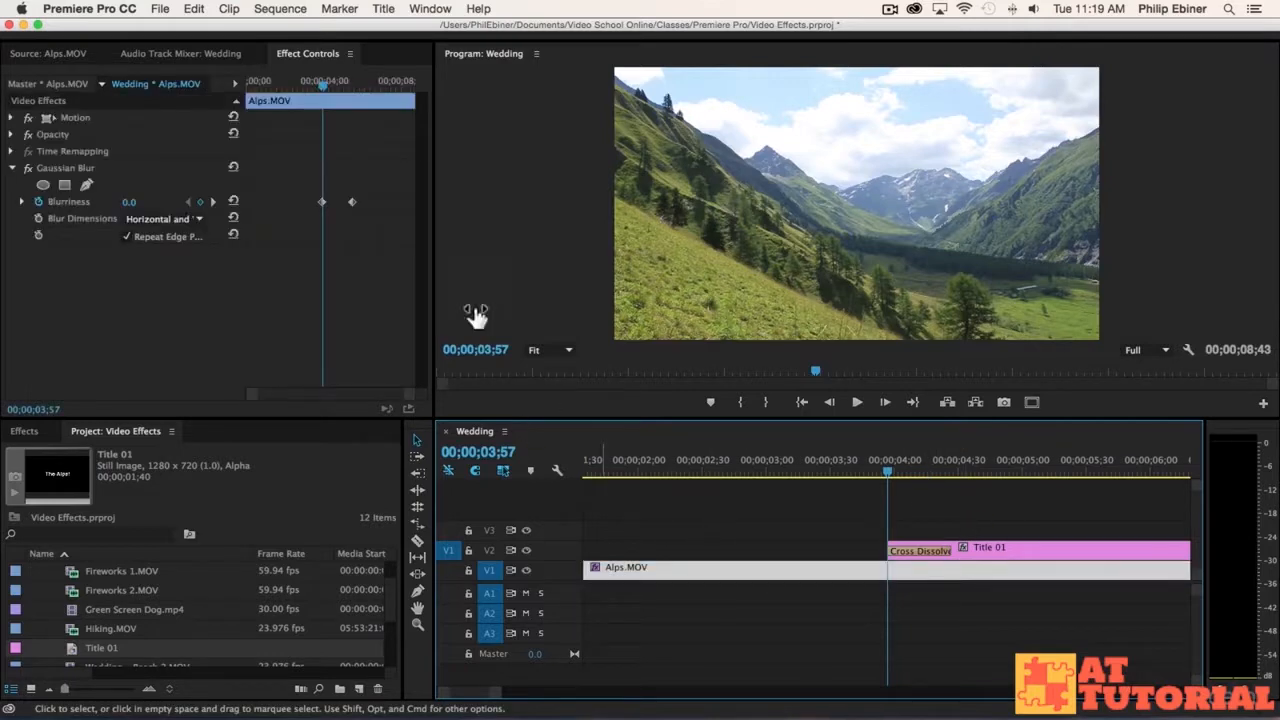
left_click(212, 201)
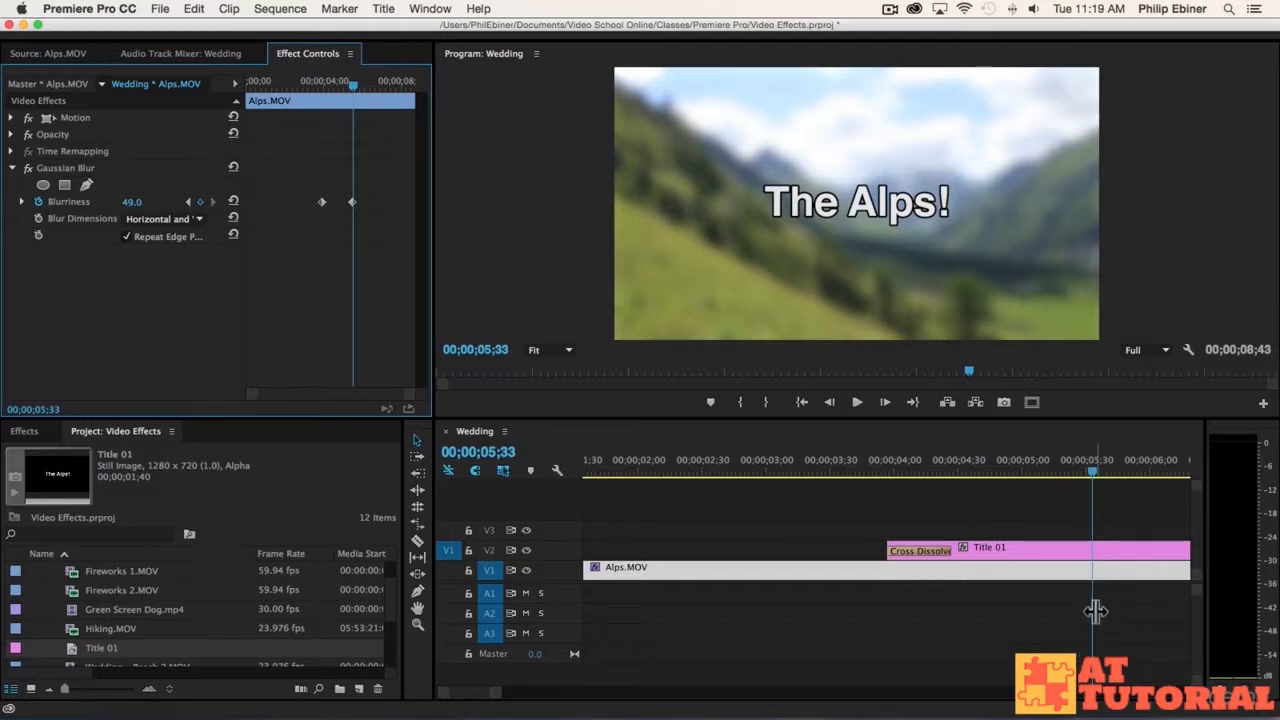
left_click_drag(951, 548, 1091, 548)
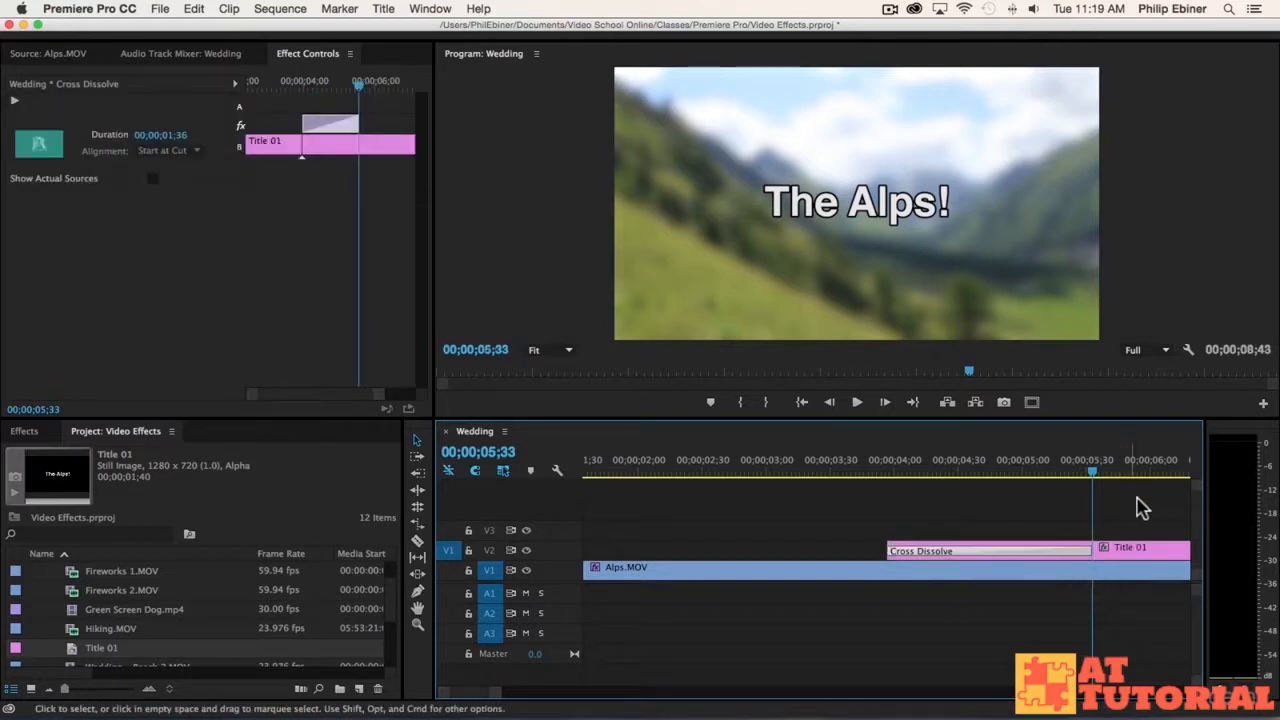
Step: Play back the sequence from just before the title appears to review the fade-in against the blur
key("minus")
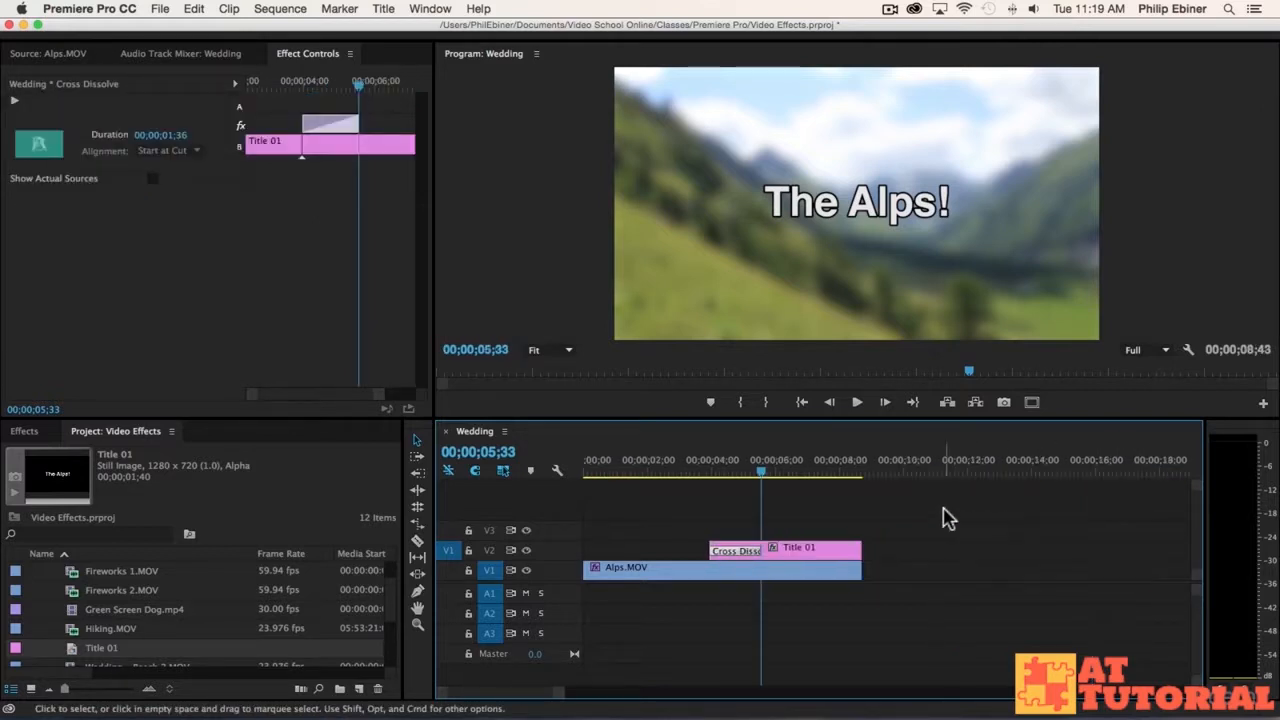
left_click(693, 468)
key("space")
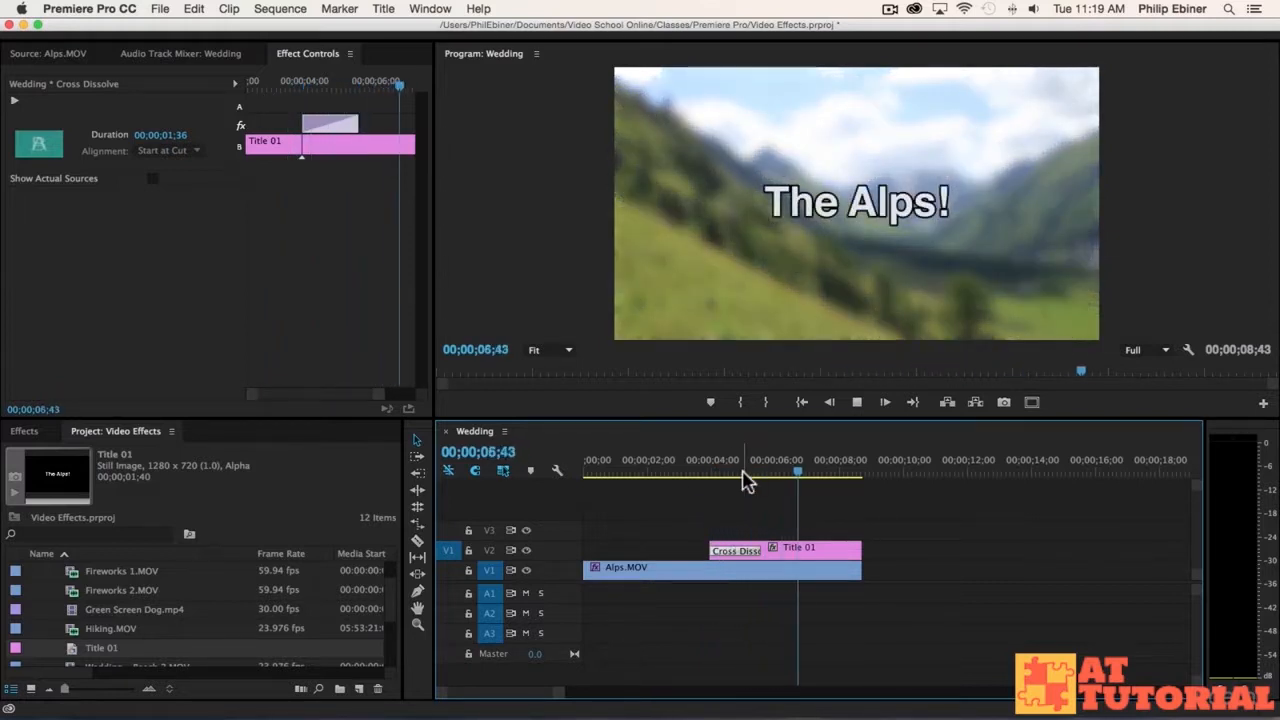
key("space")
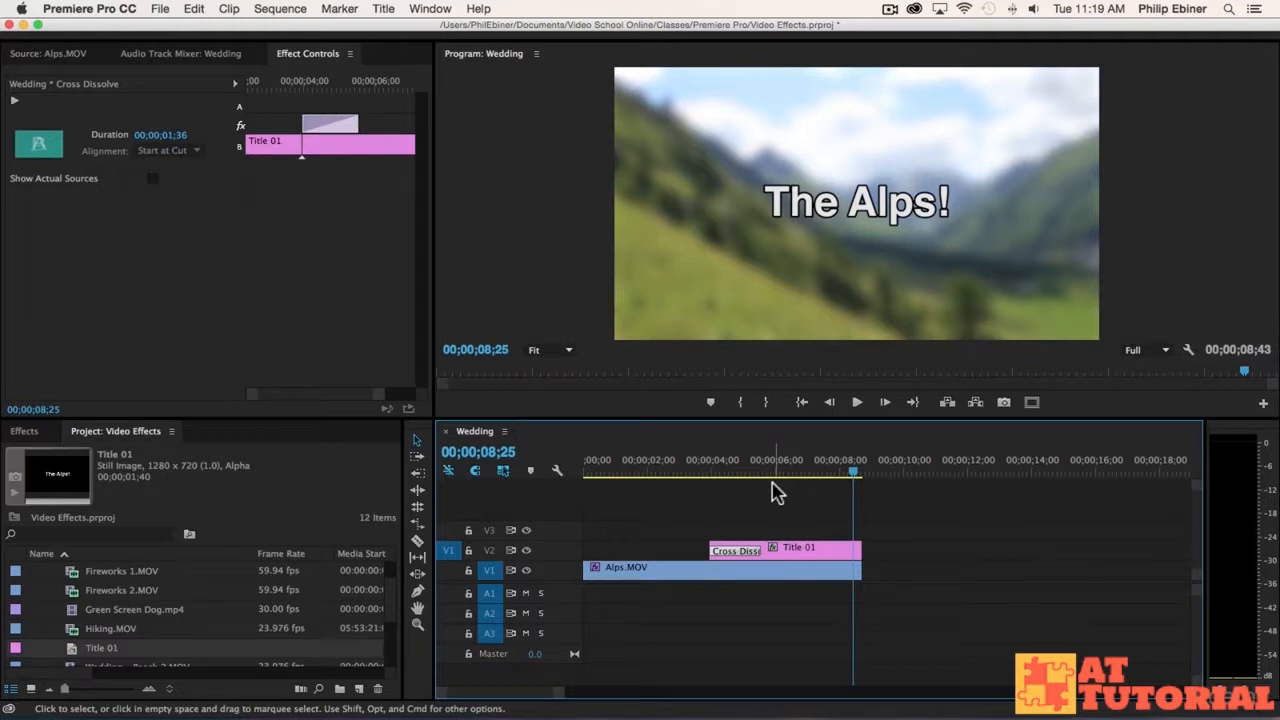
Step: Try a third Blurriness keyframe of 194 on the Alps clip at 00;00;07;25 and delete it again
left_click_drag(771, 466, 820, 470)
left_click(808, 571)
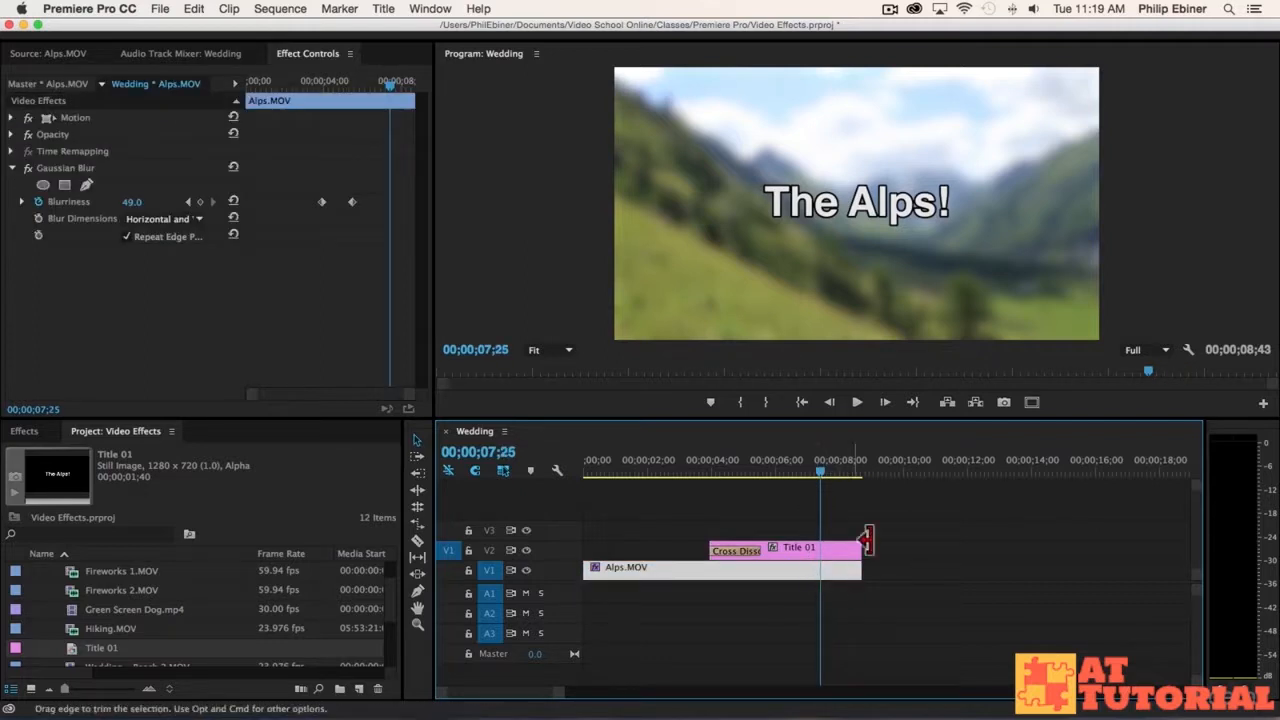
left_click(201, 203)
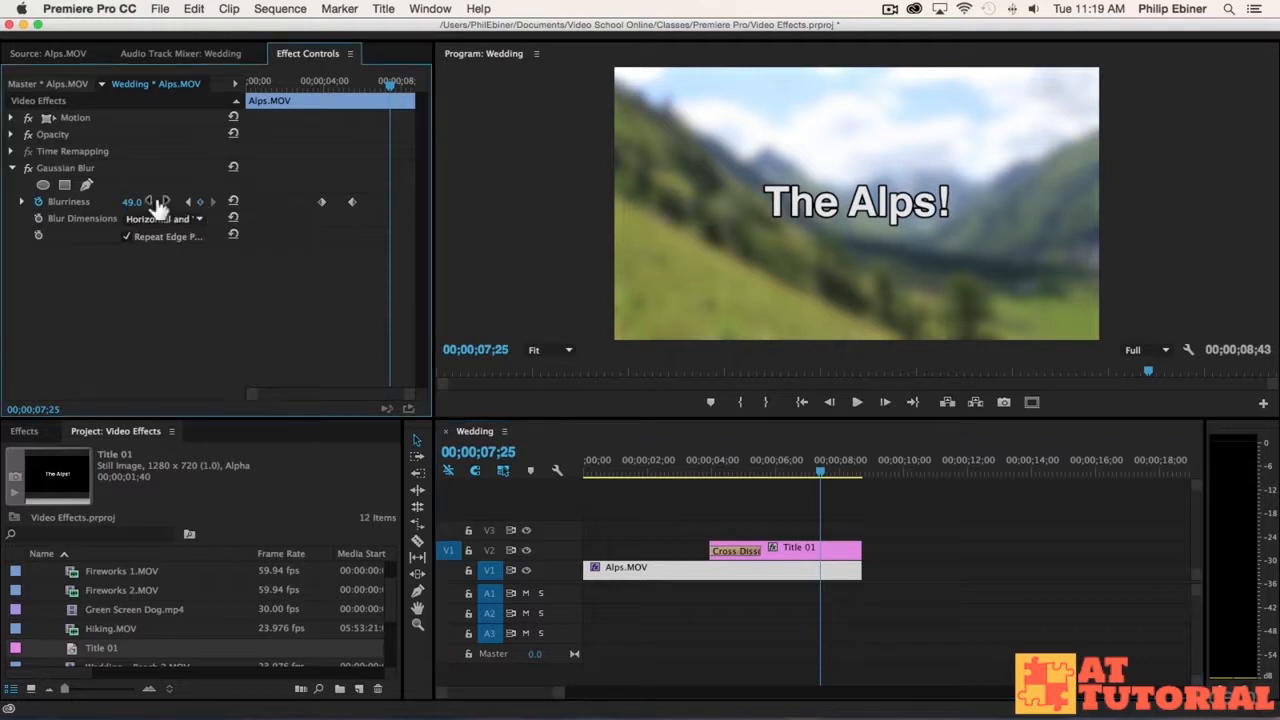
left_click_drag(131, 203, 276, 203)
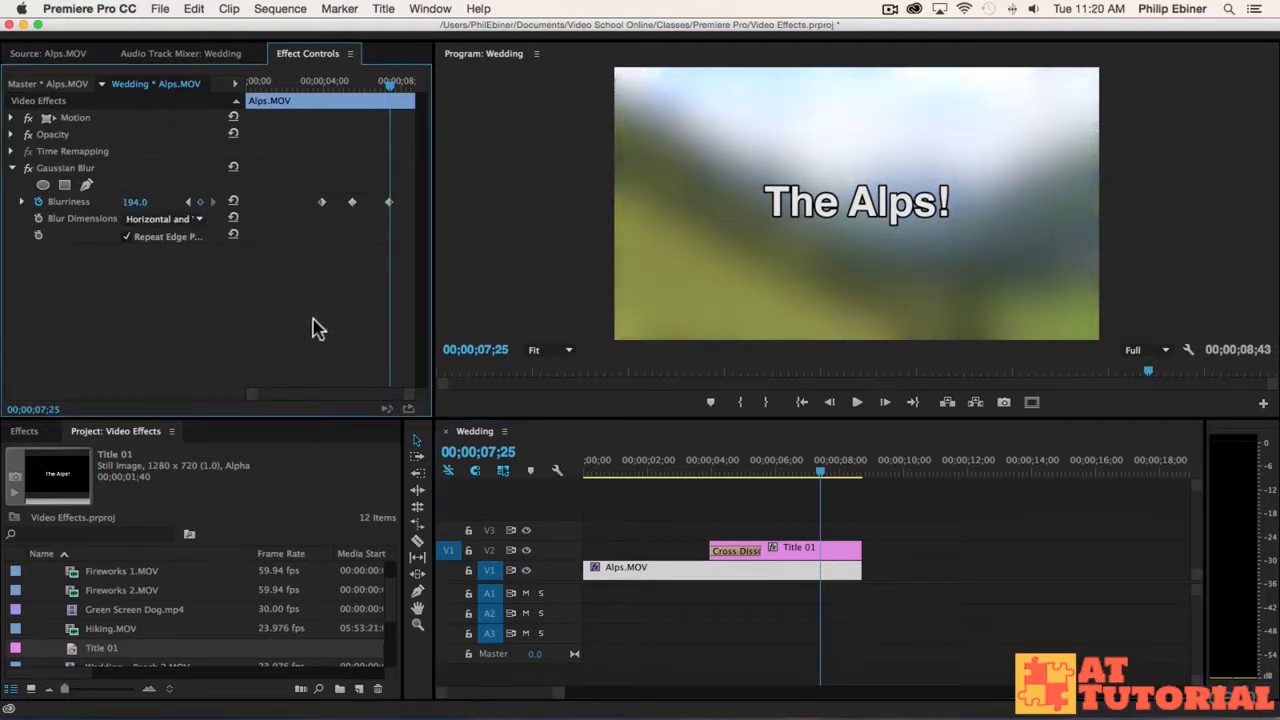
mouse_move(389, 85)
left_mouse_down()
mouse_move(349, 86)
mouse_move(390, 95)
left_mouse_up()
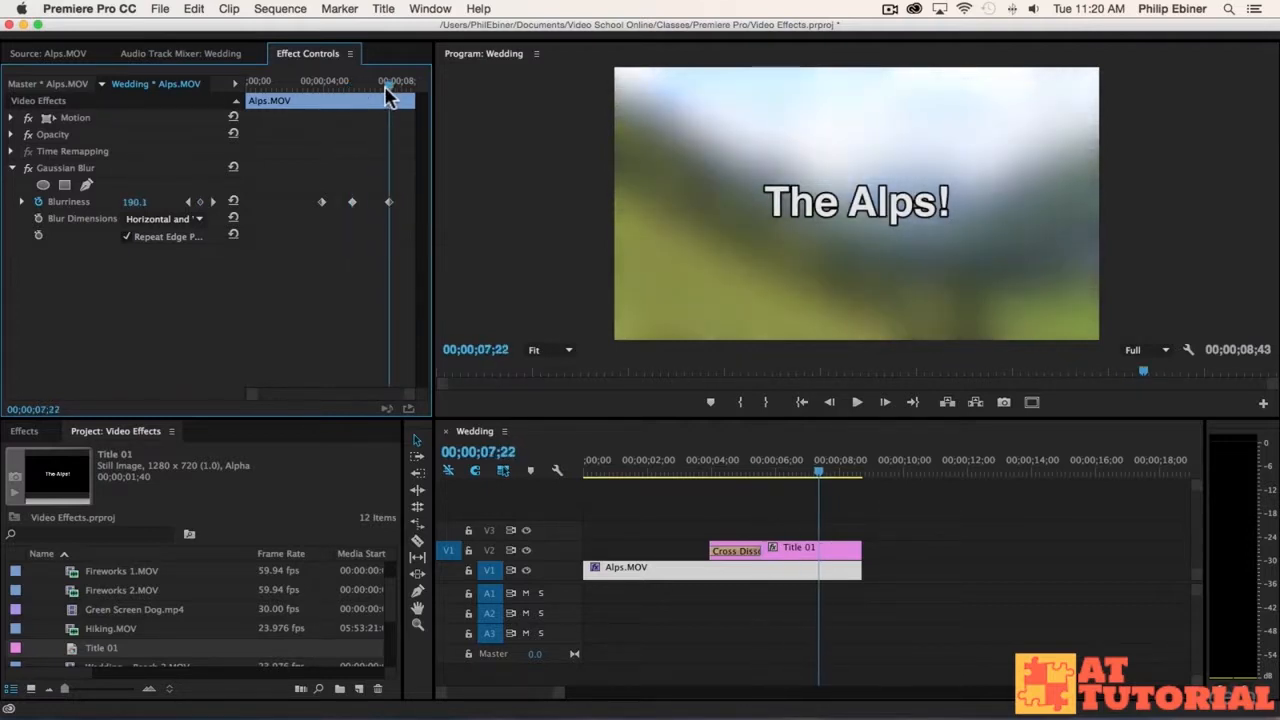
key("Delete")
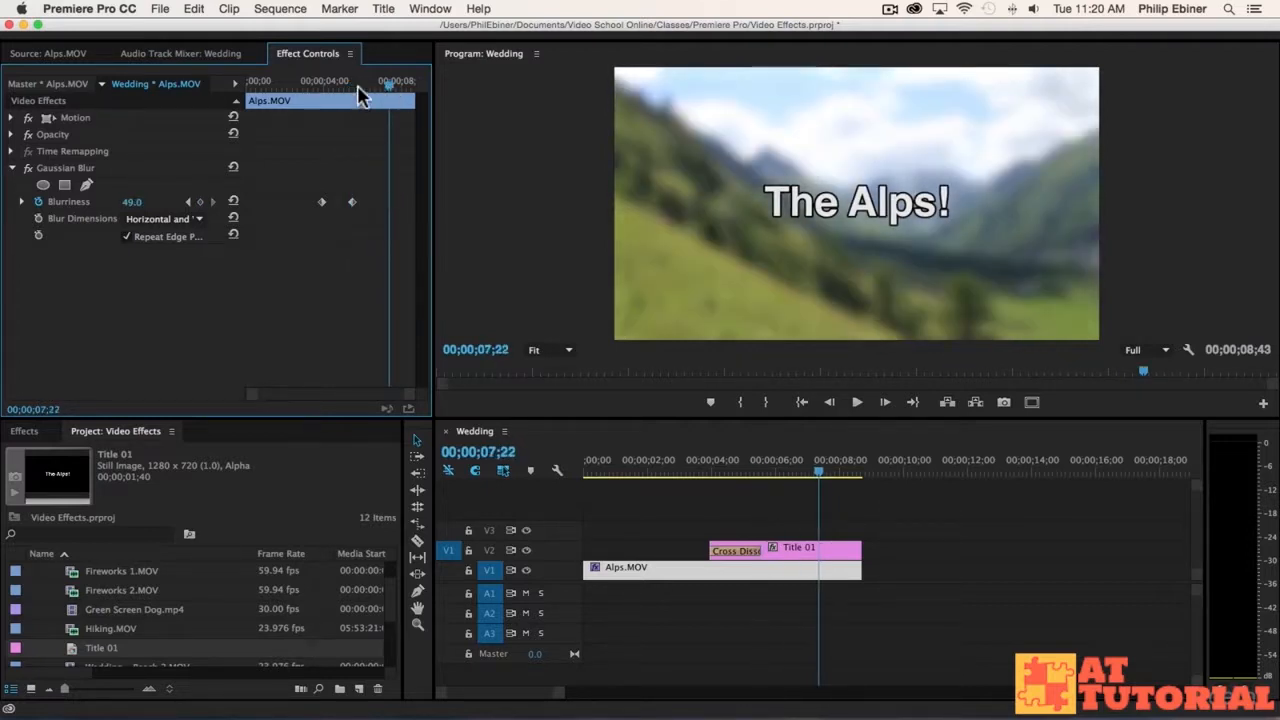
Step: Add Blurriness keyframes to the Alps clip at 00;00;07;39, holding 49, and at 00;00;08;28 with a value of 131
left_click_drag(362, 95, 403, 100)
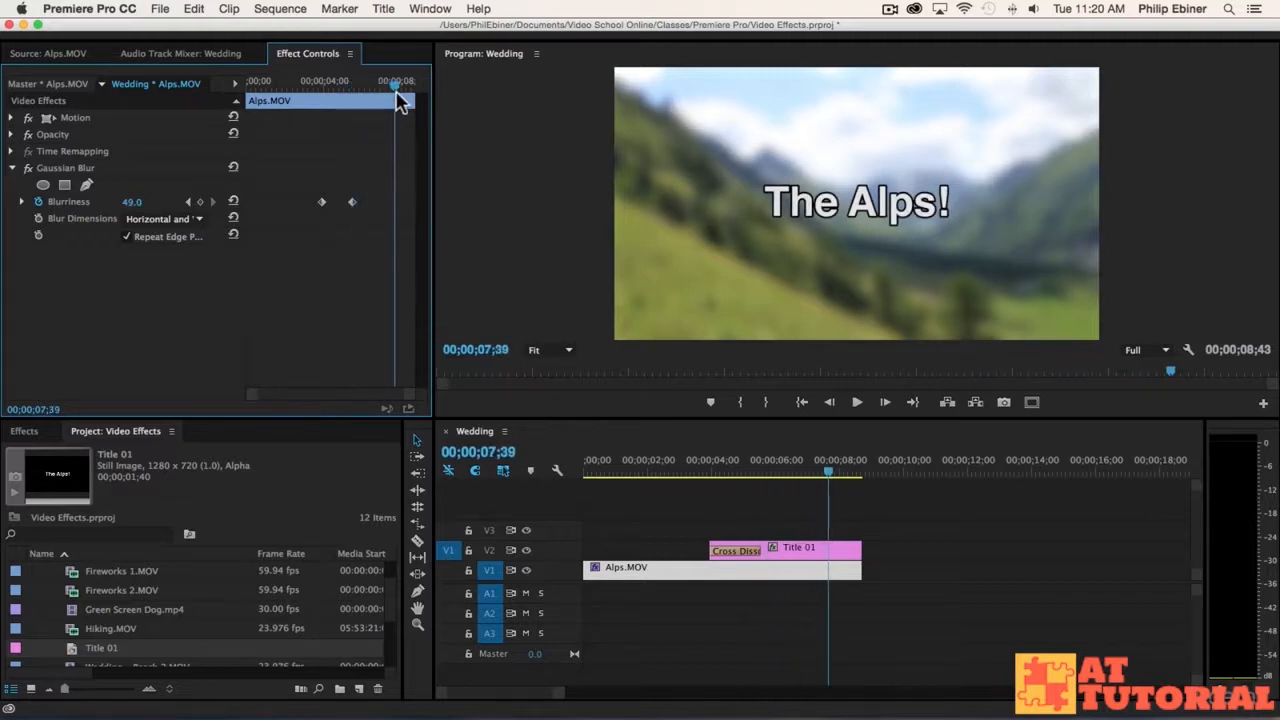
left_click(200, 201)
mouse_move(393, 90)
left_mouse_down()
mouse_move(423, 86)
mouse_move(409, 94)
left_mouse_up()
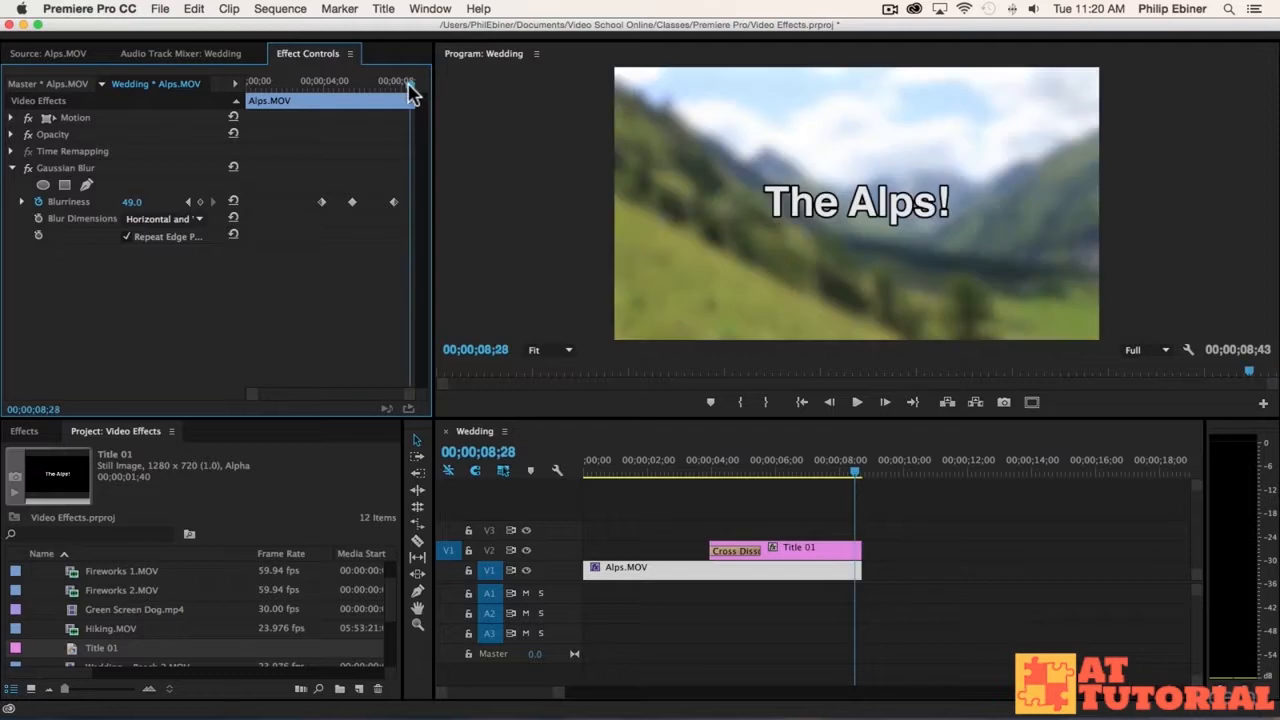
left_click(132, 202)
type("130")
key("Return")
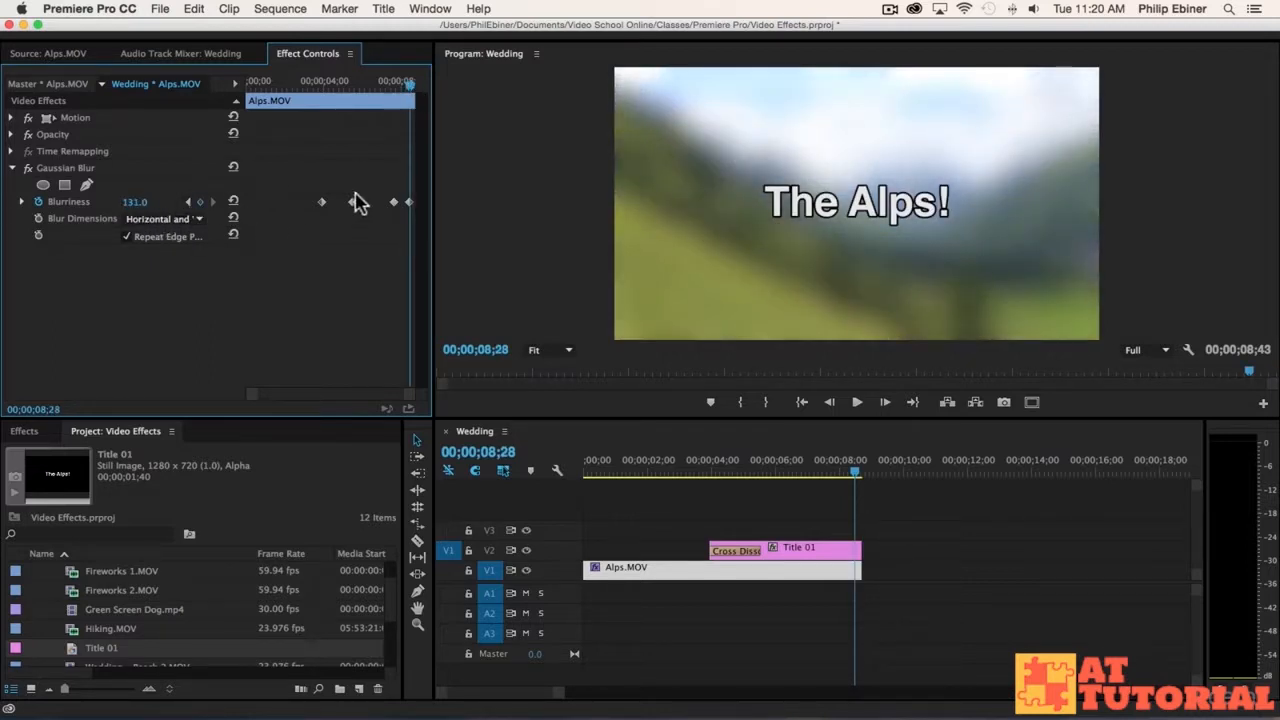
Step: Raise the last Blurriness keyframe to 186 and move it to the very end of the Alps clip
left_click(140, 203)
type("186")
key("Return")
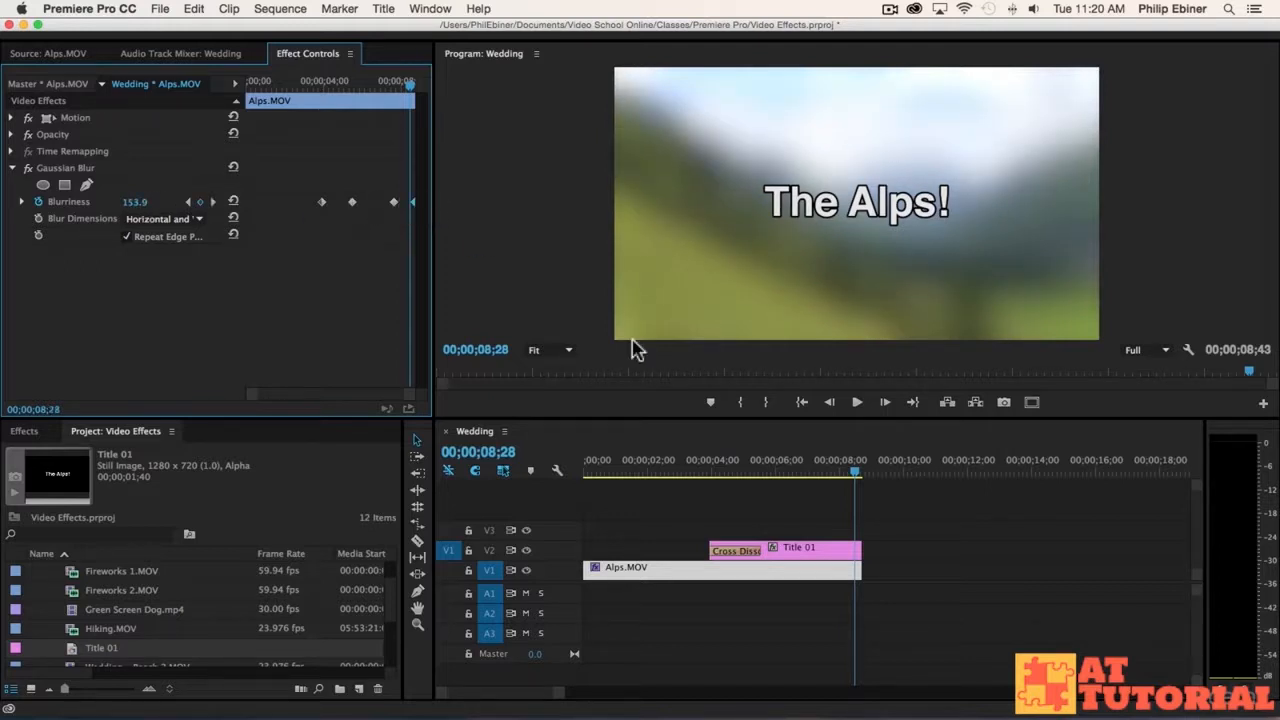
Step: Play back the closing blur increase and park the playhead at 00;00;07;36
left_click(821, 474)
key("space")
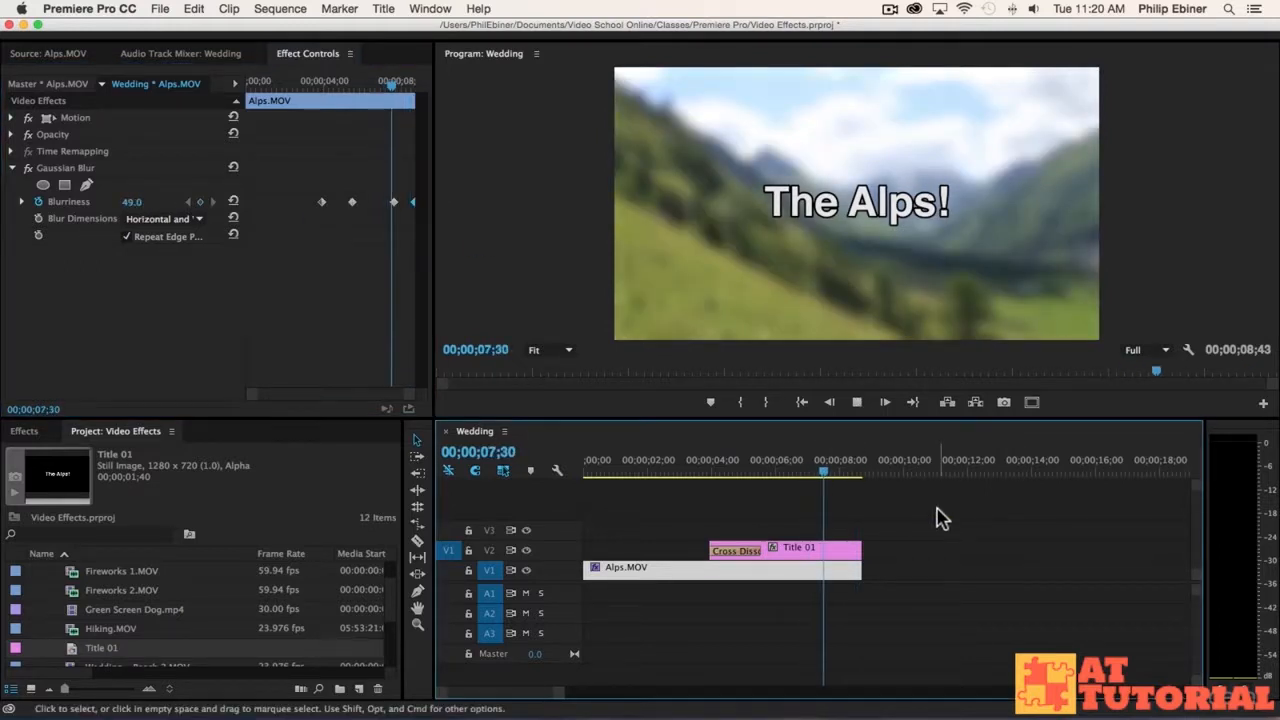
left_click(828, 472)
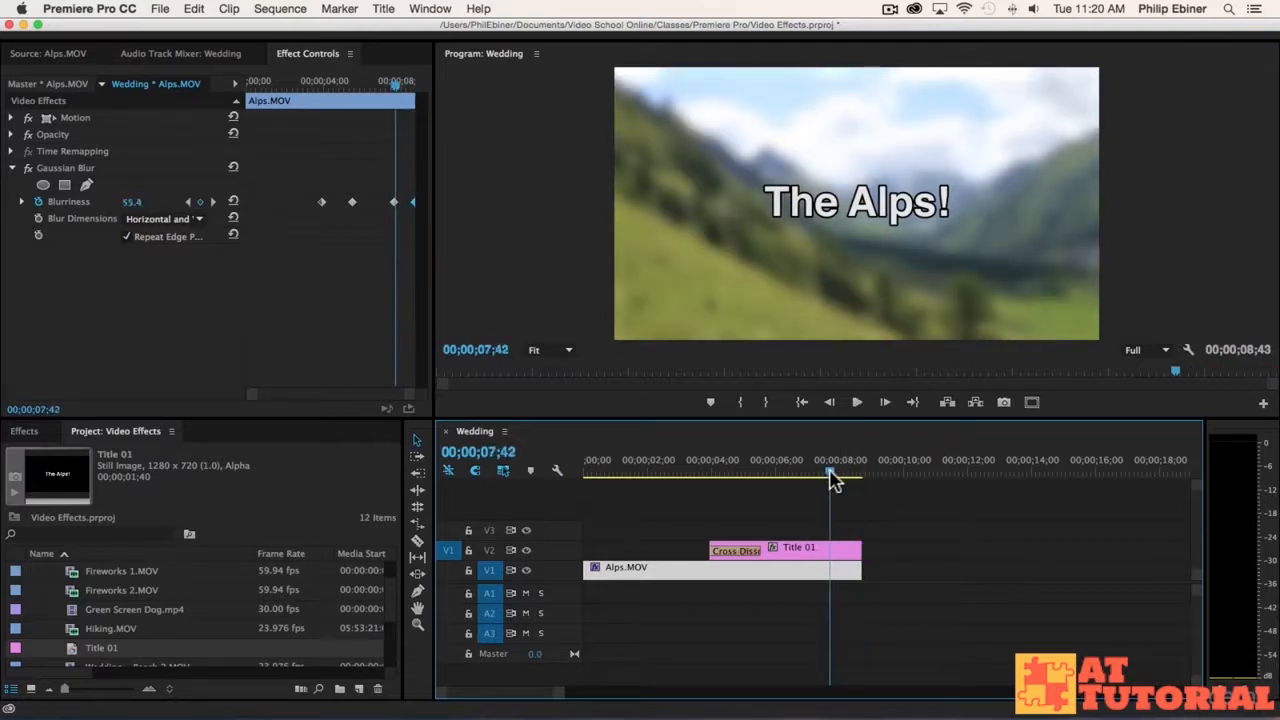
Step: Fade out the title with the default transition lasting 00;00;01;06, ending slightly before the Alps clip ends
right_click(860, 553)
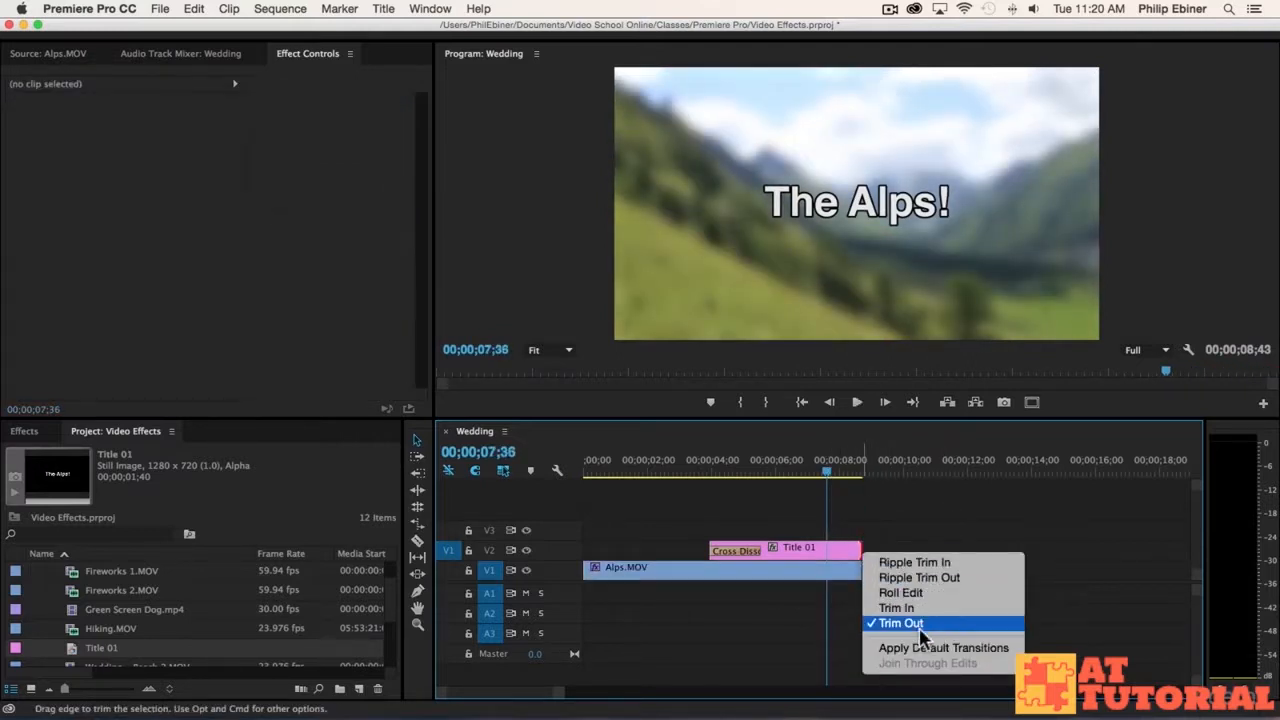
left_click(900, 647)
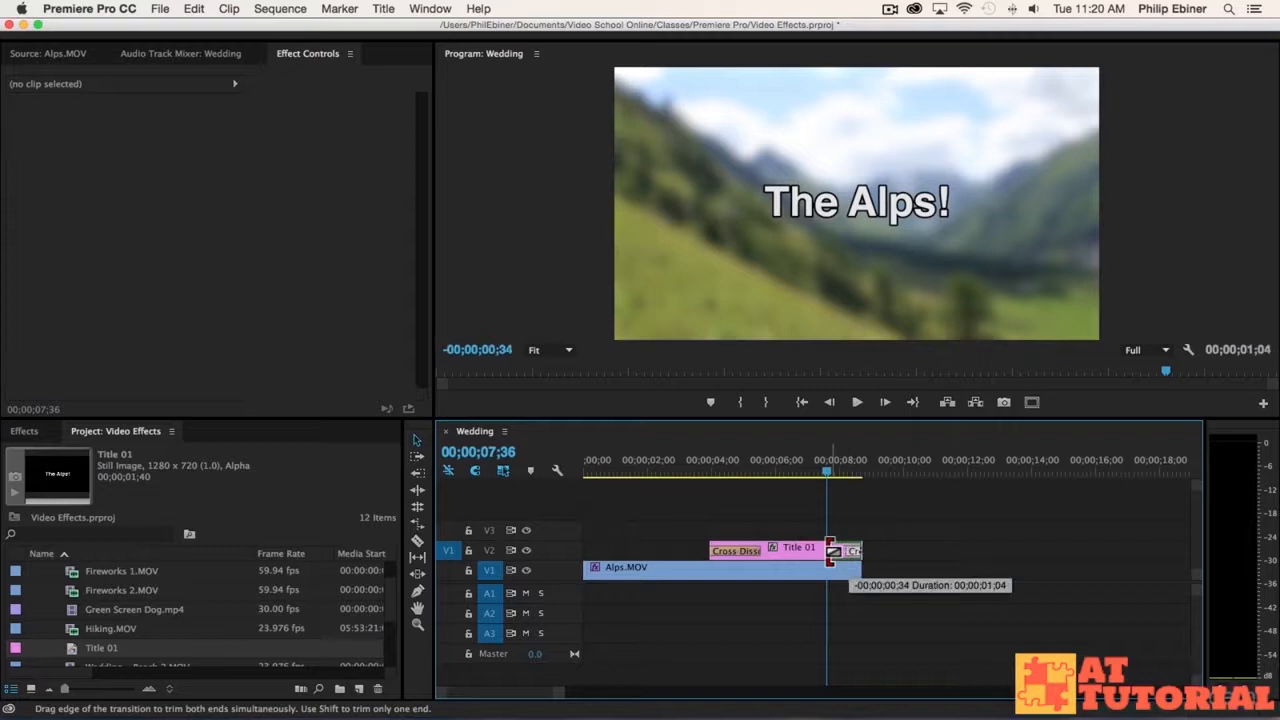
left_click(838, 551)
left_click_drag(862, 550, 850, 550)
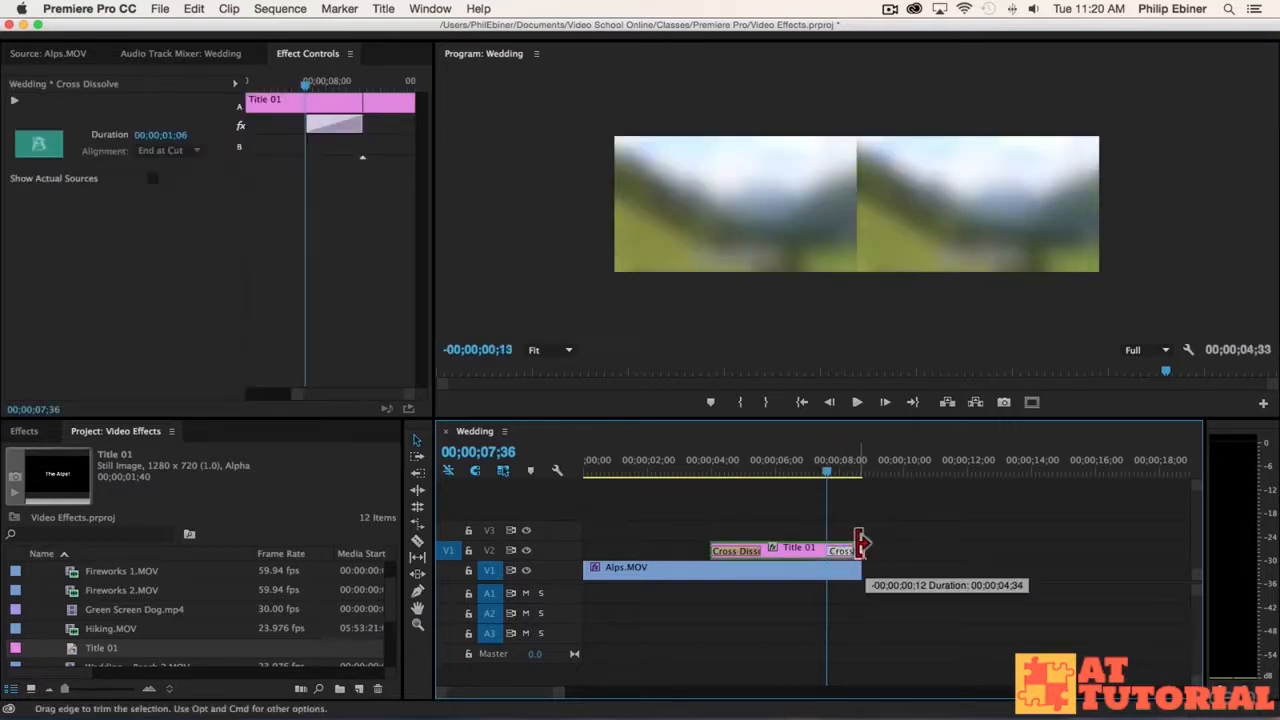
Step: Play back the end of the sequence to review the title fade-out and select the Alps clip
left_click_drag(822, 463, 806, 470)
key("space")
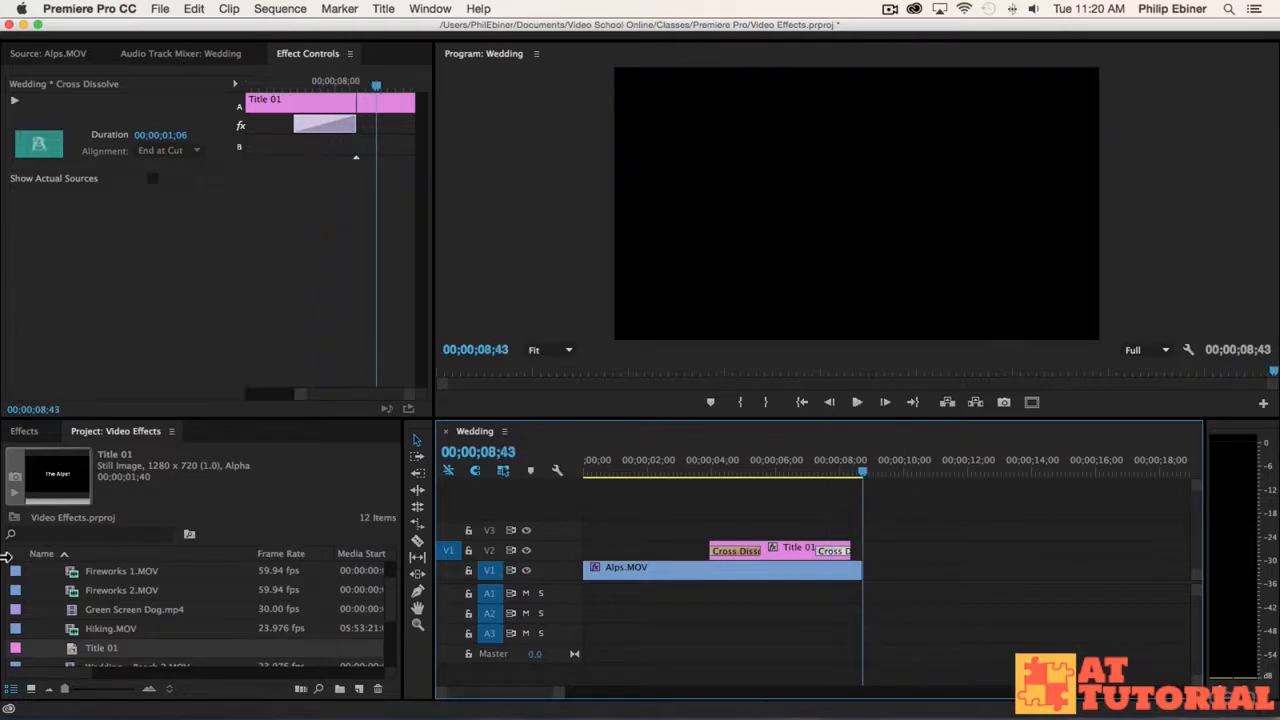
left_click(771, 572)
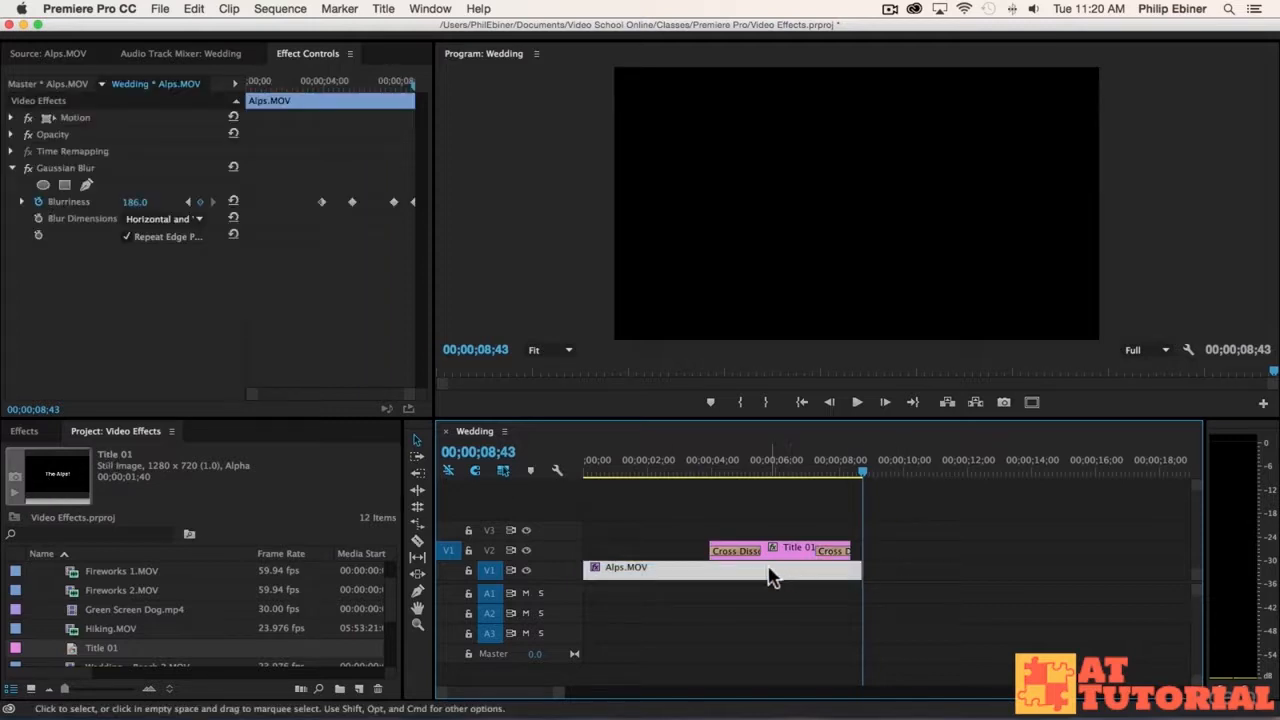